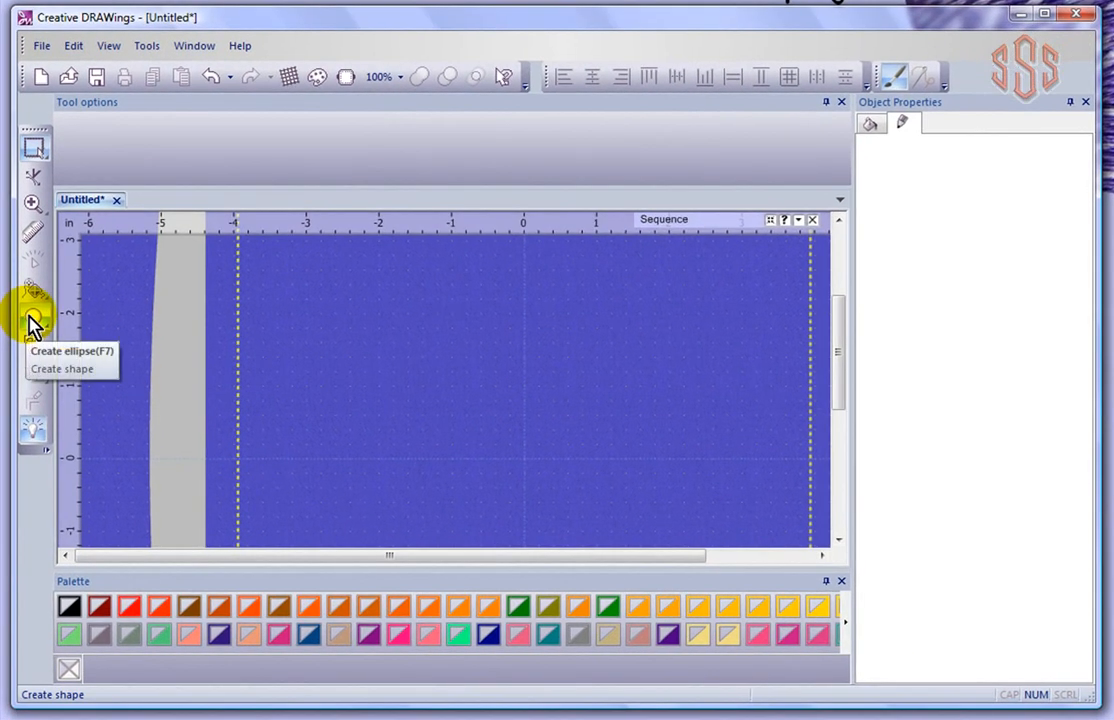
Draw four ellipses: two wide ones on top, a tall one and a smaller one below
click(33, 323)
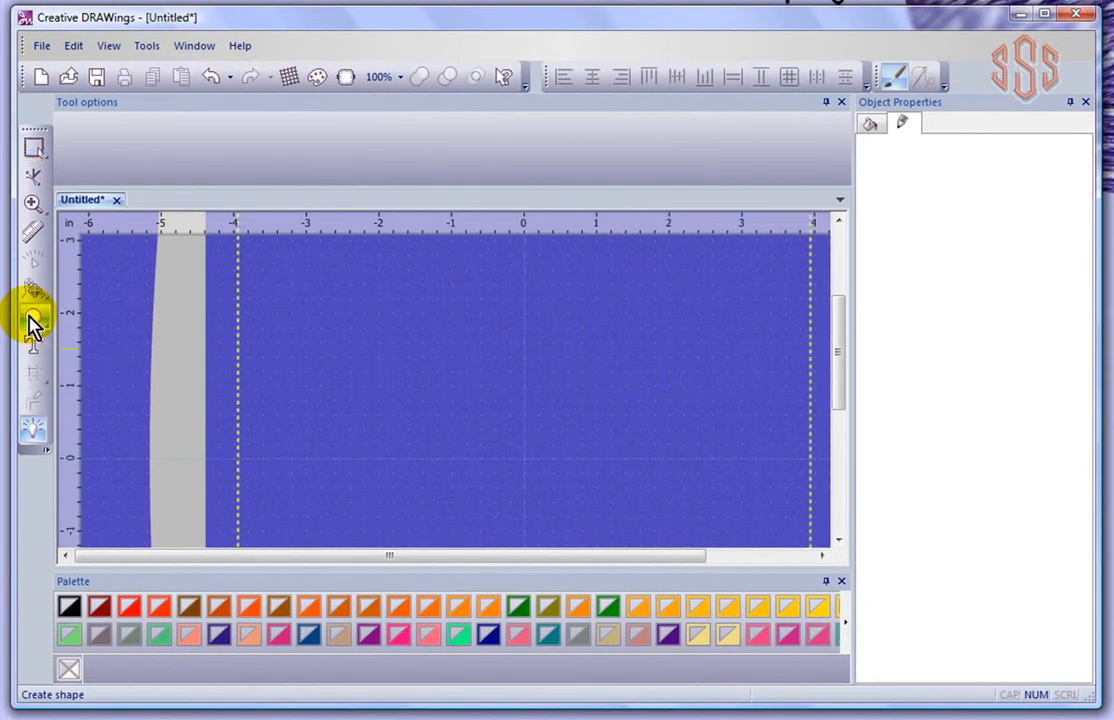
drag(333, 287, 485, 386)
drag(577, 290, 780, 393)
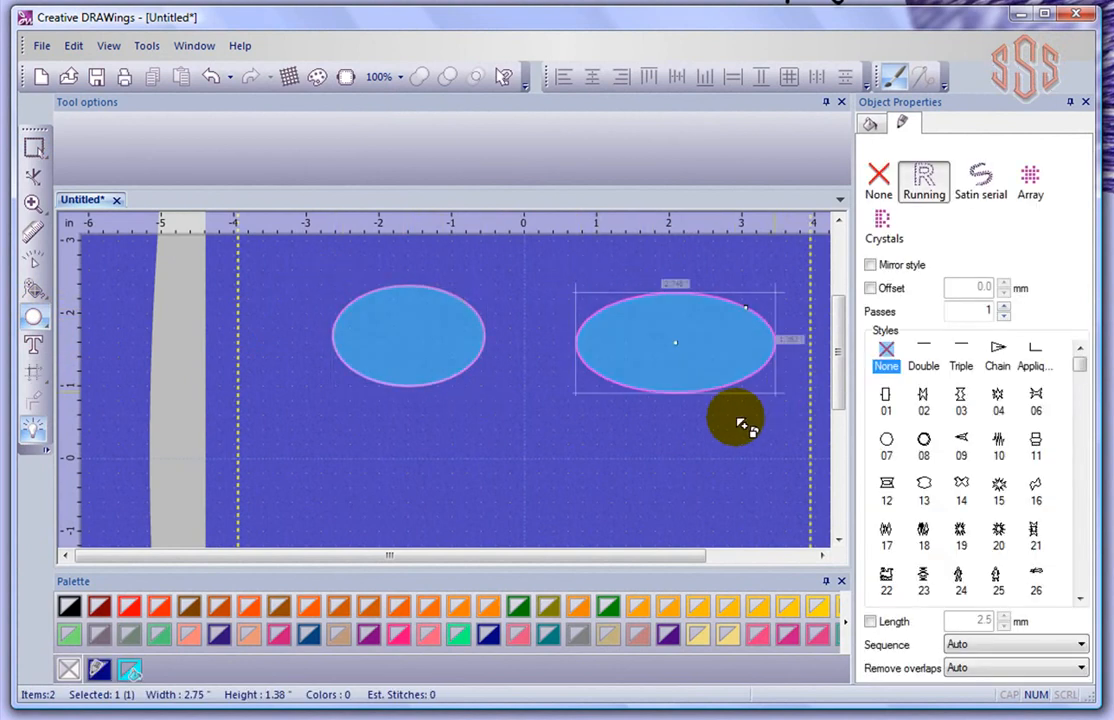
drag(392, 436, 485, 530)
drag(605, 380, 739, 474)
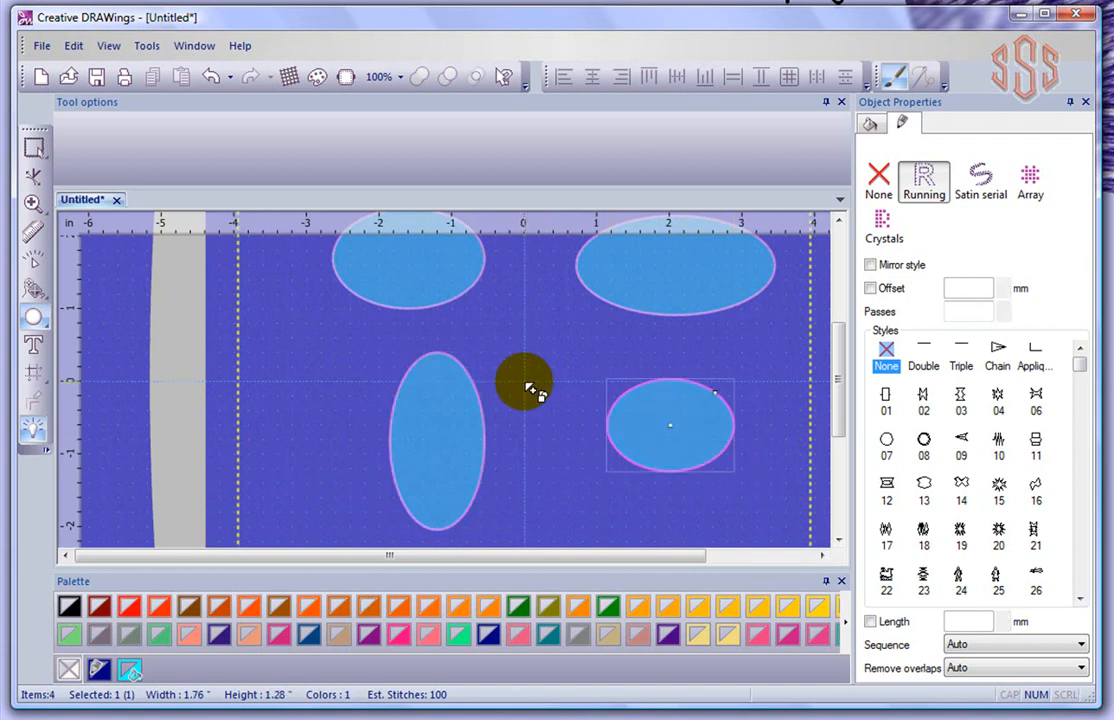
Return to Rectangle selection and zoom out to show the whole hoop
right_click(274, 324)
scroll(337, 333, down, 4)
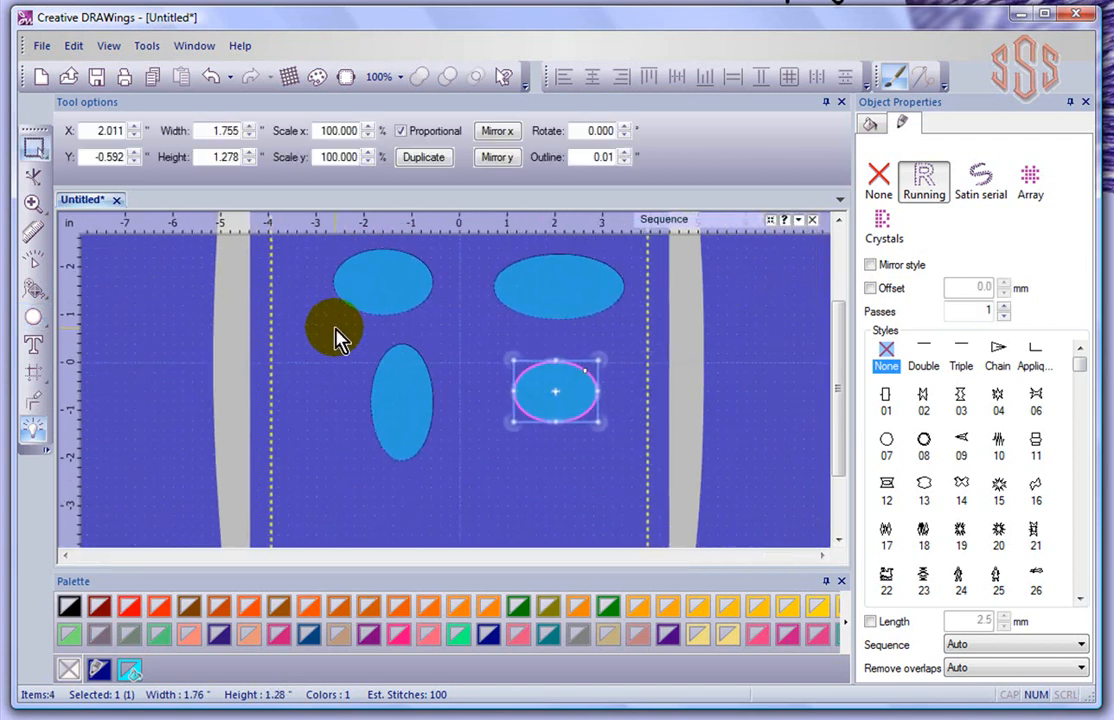
click(841, 222)
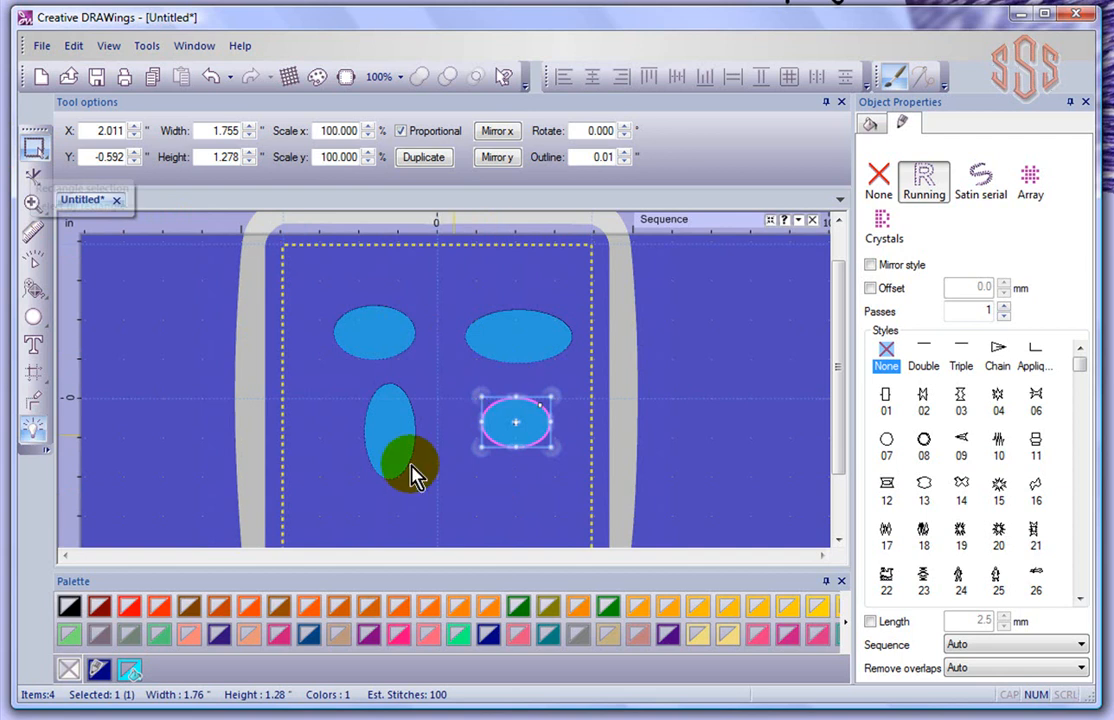
click(390, 432)
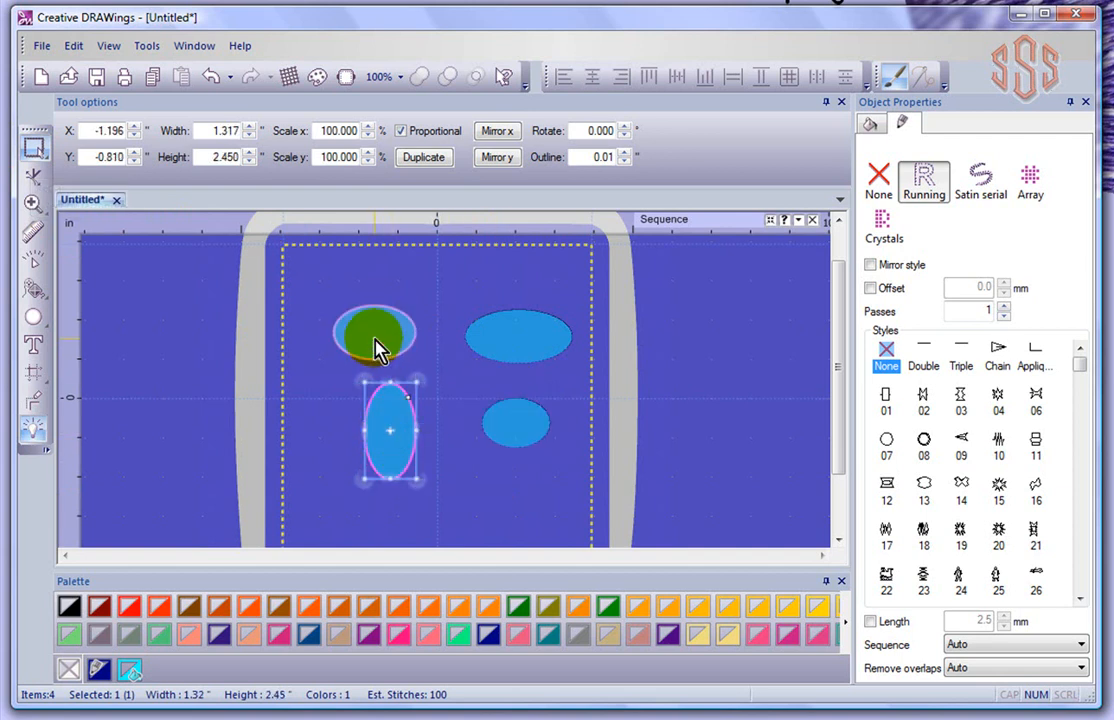
click(378, 348)
click(527, 343)
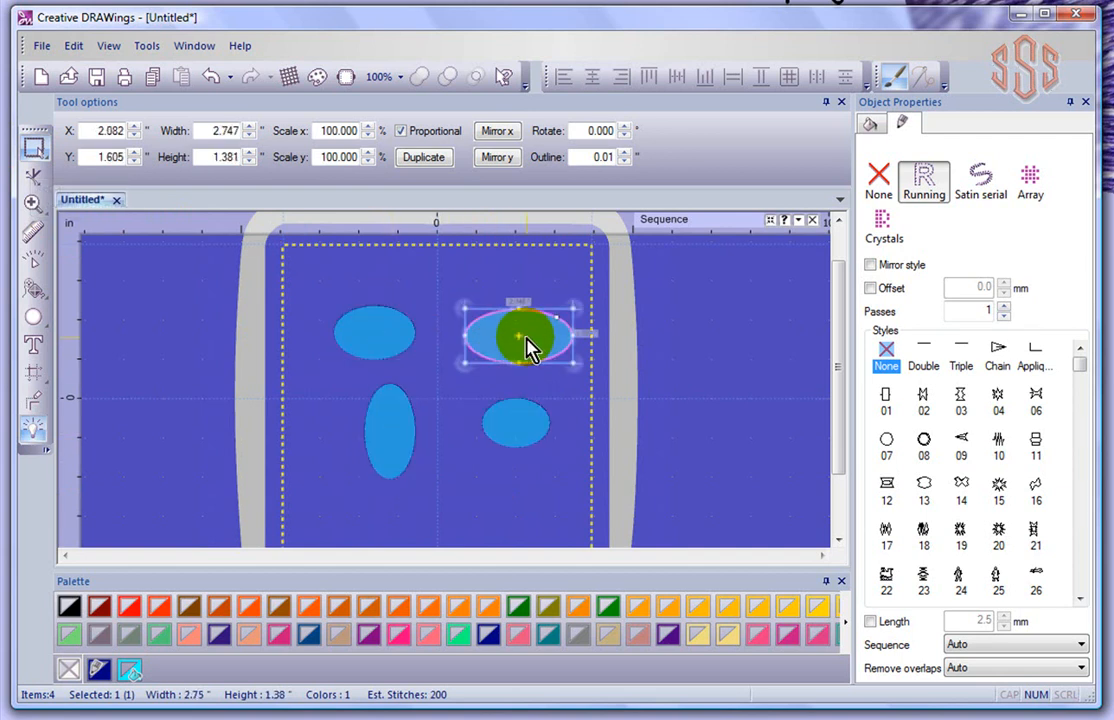
click(527, 425)
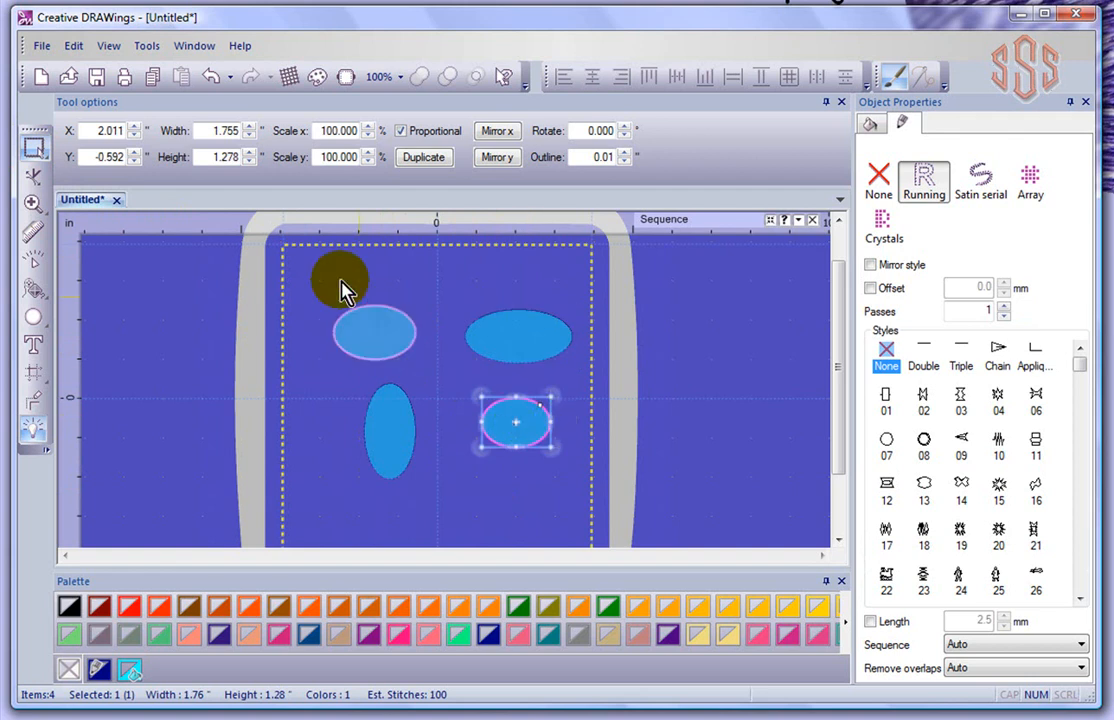
click(311, 279)
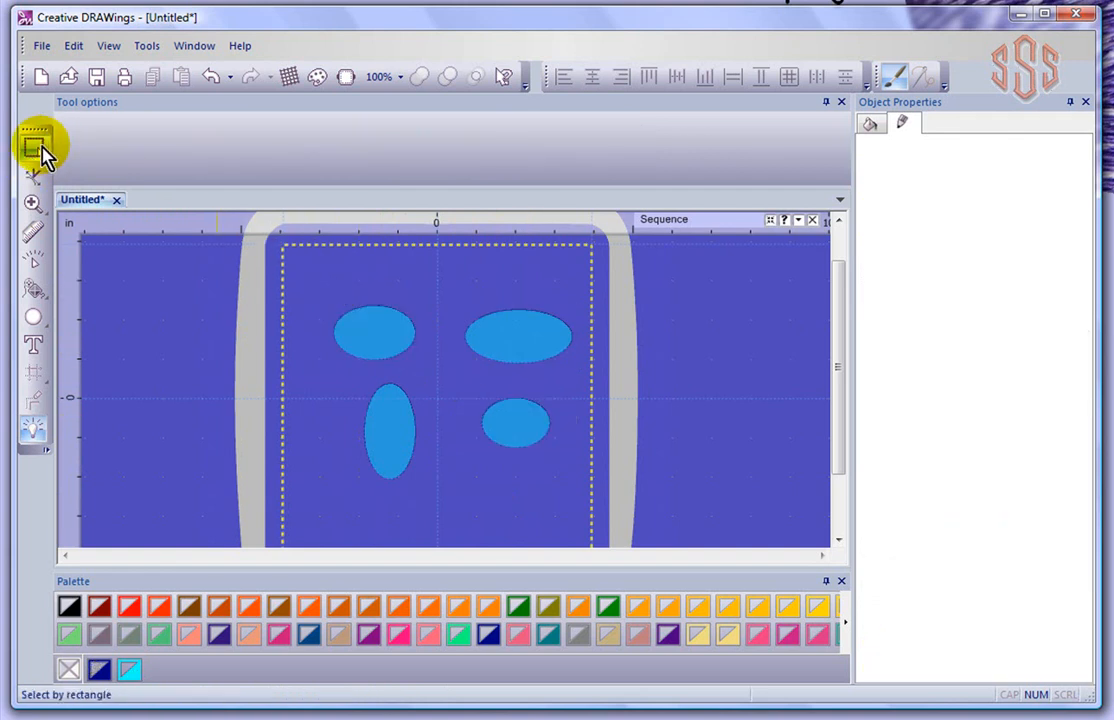
Practise box-selecting the upper-left ellipse, then both upper ellipses, clearing the selection each time
click(316, 296)
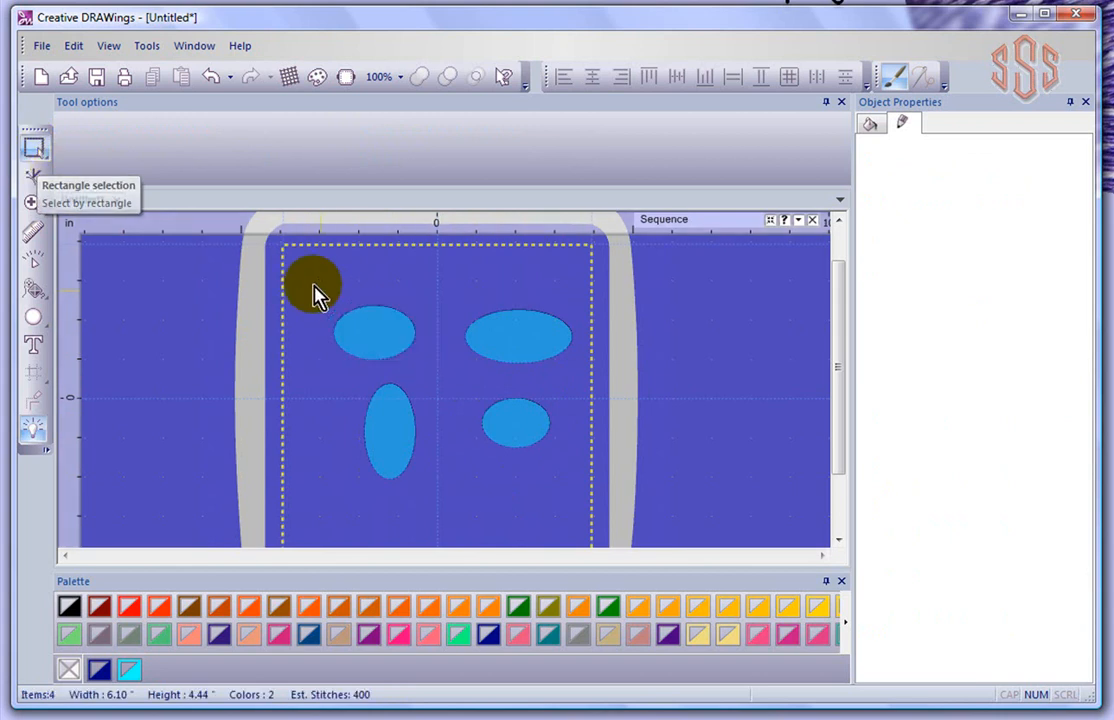
drag(313, 286, 444, 379)
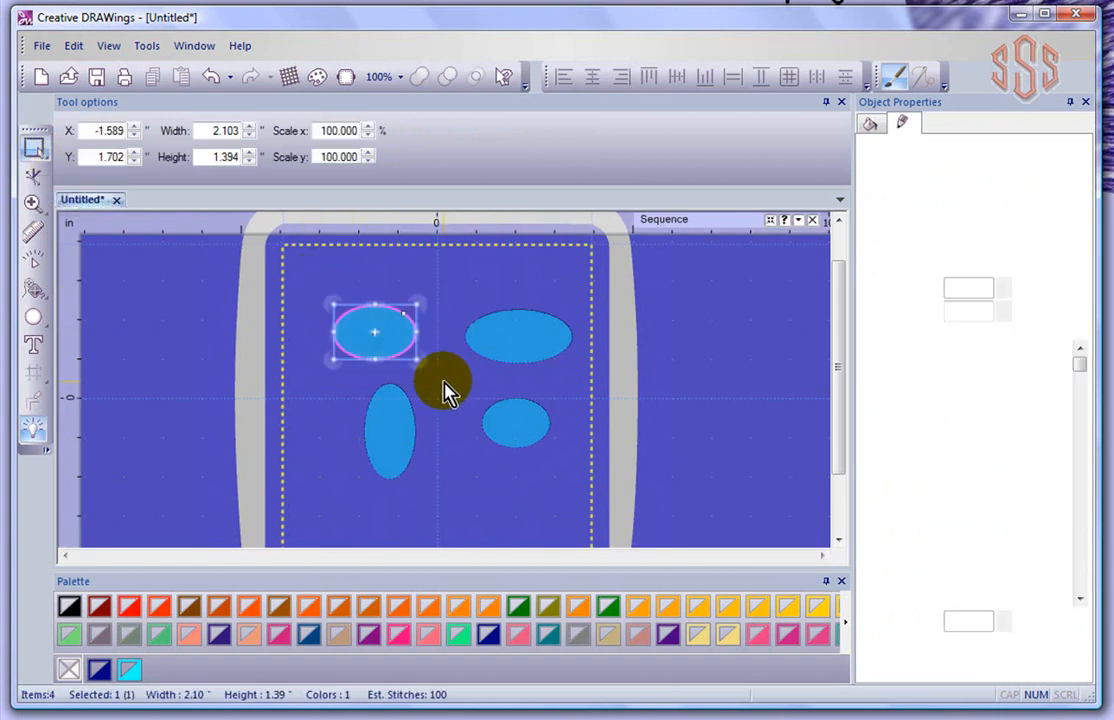
click(374, 271)
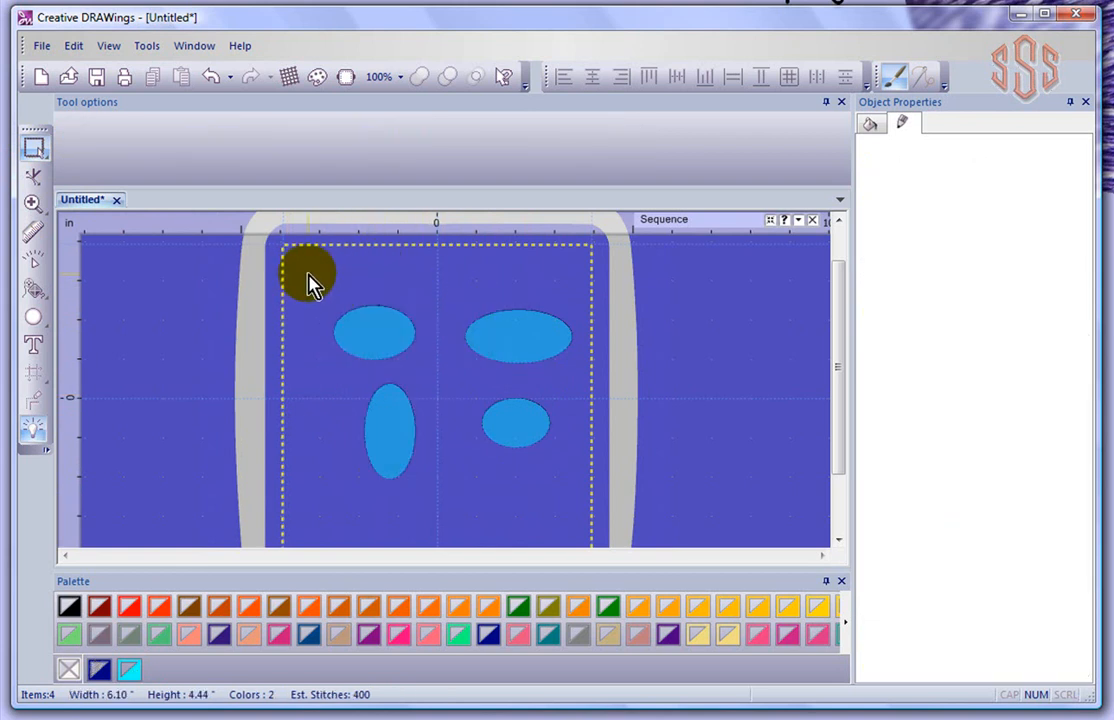
drag(309, 274, 585, 394)
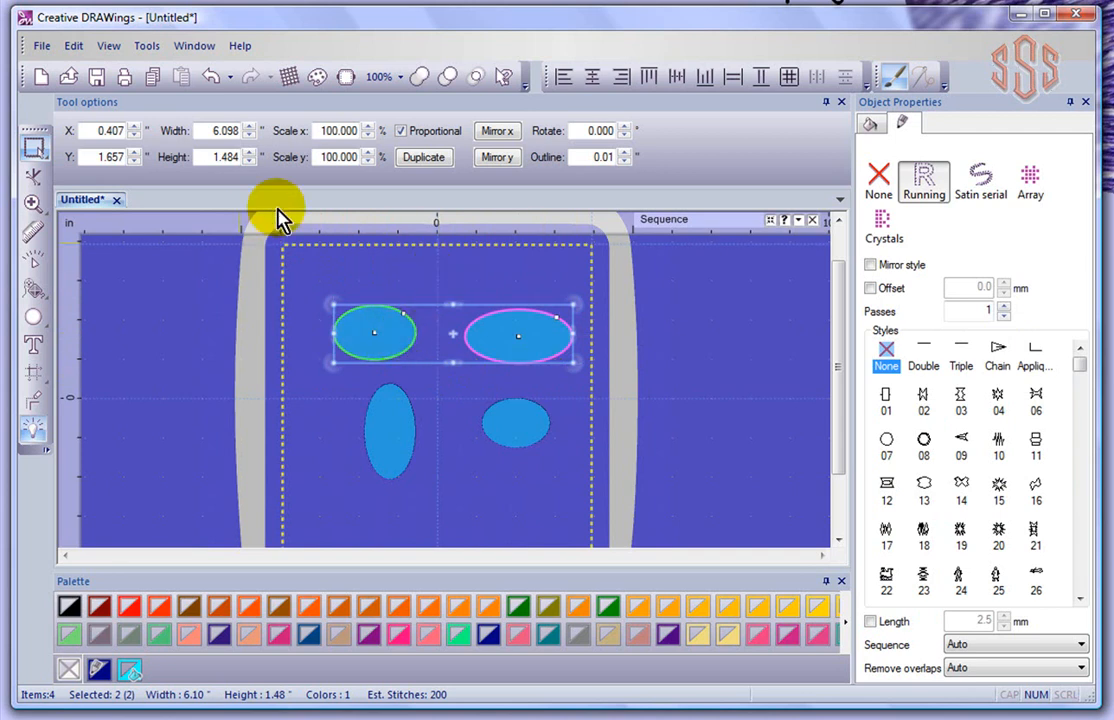
click(345, 282)
Box-select both top ellipses and the small right one, move them up centred, then add the tall ellipse
drag(313, 274, 580, 462)
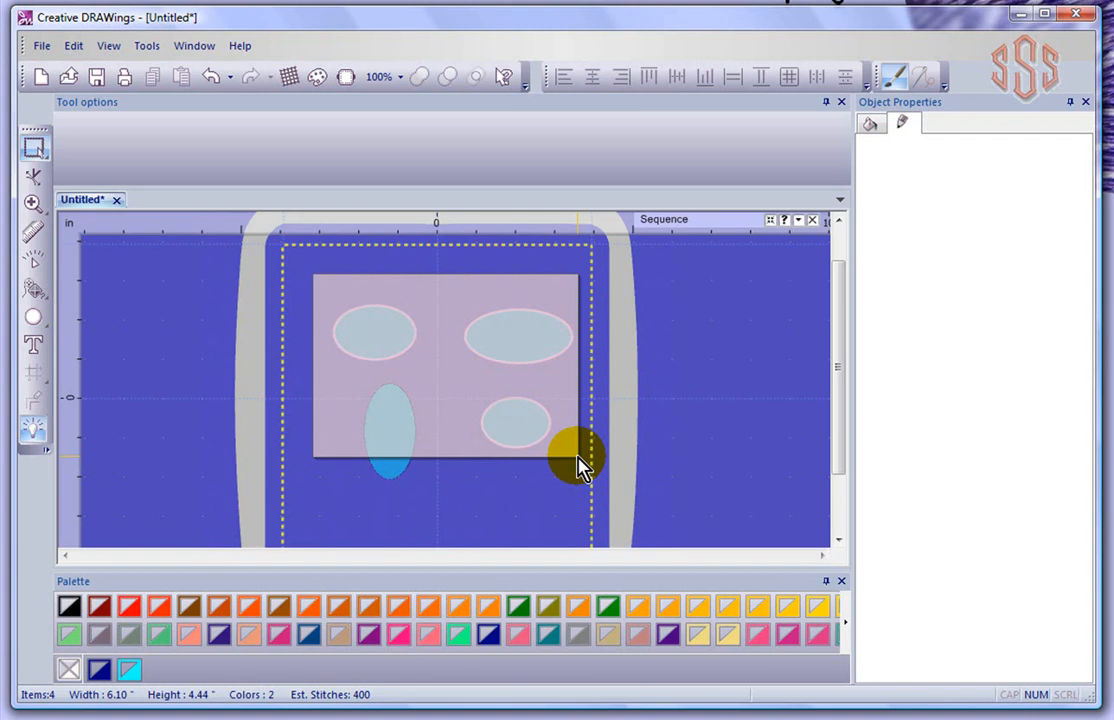
drag(578, 459, 575, 457)
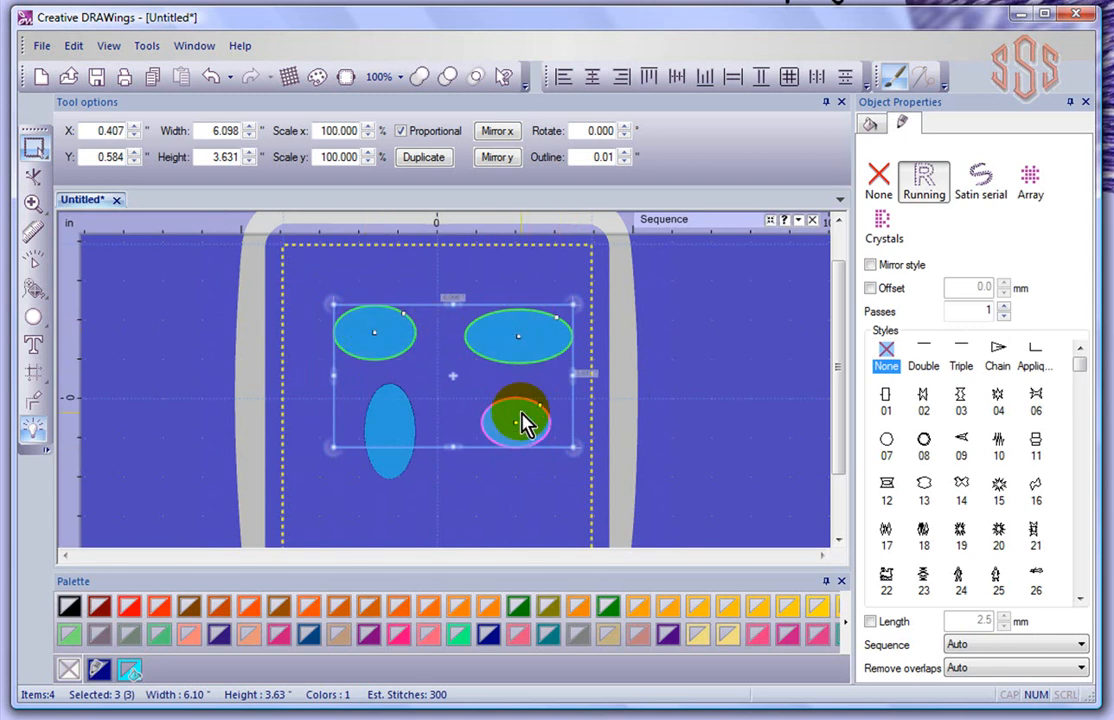
drag(522, 358, 506, 332)
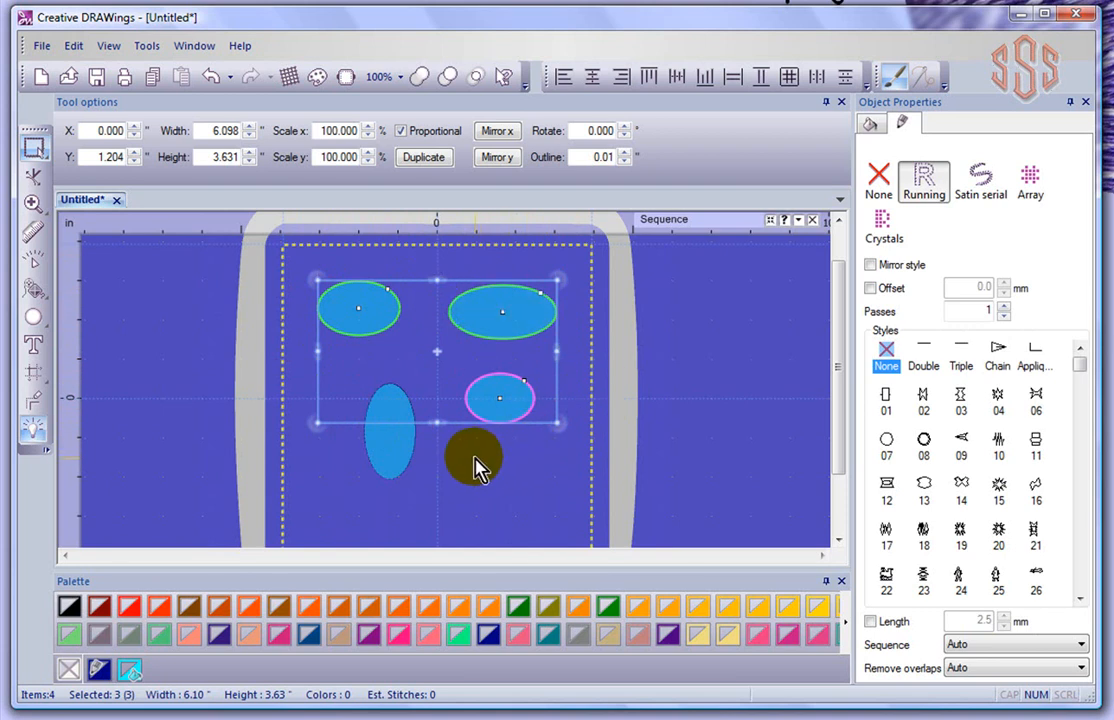
shift+click(381, 450)
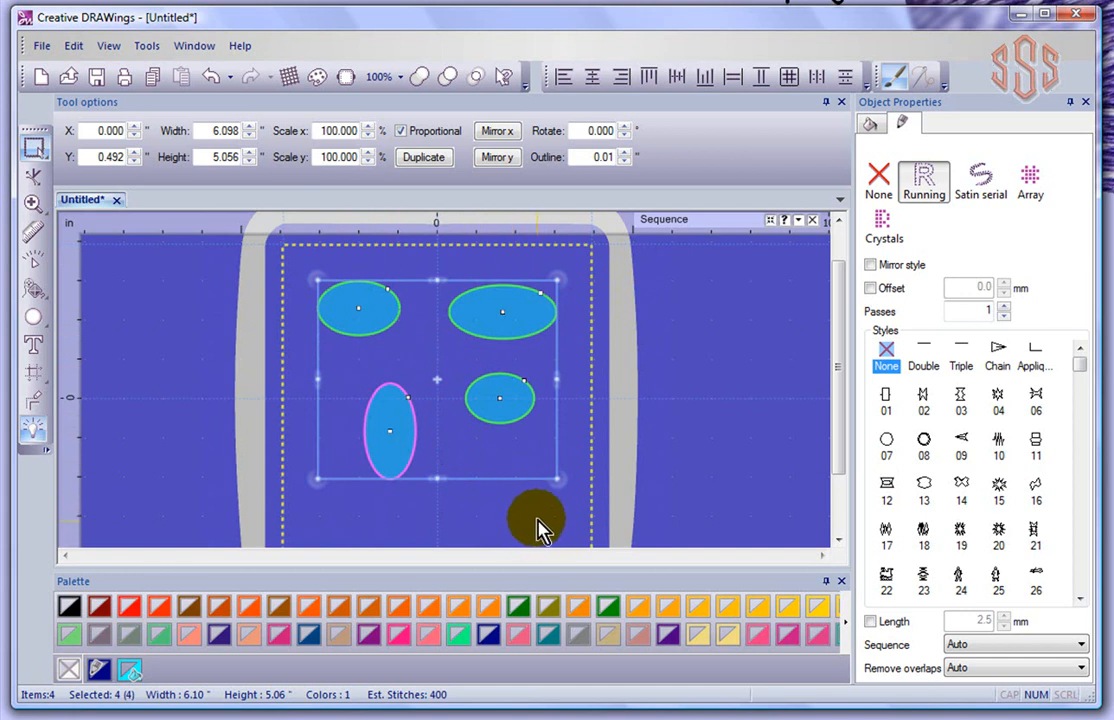
click(537, 527)
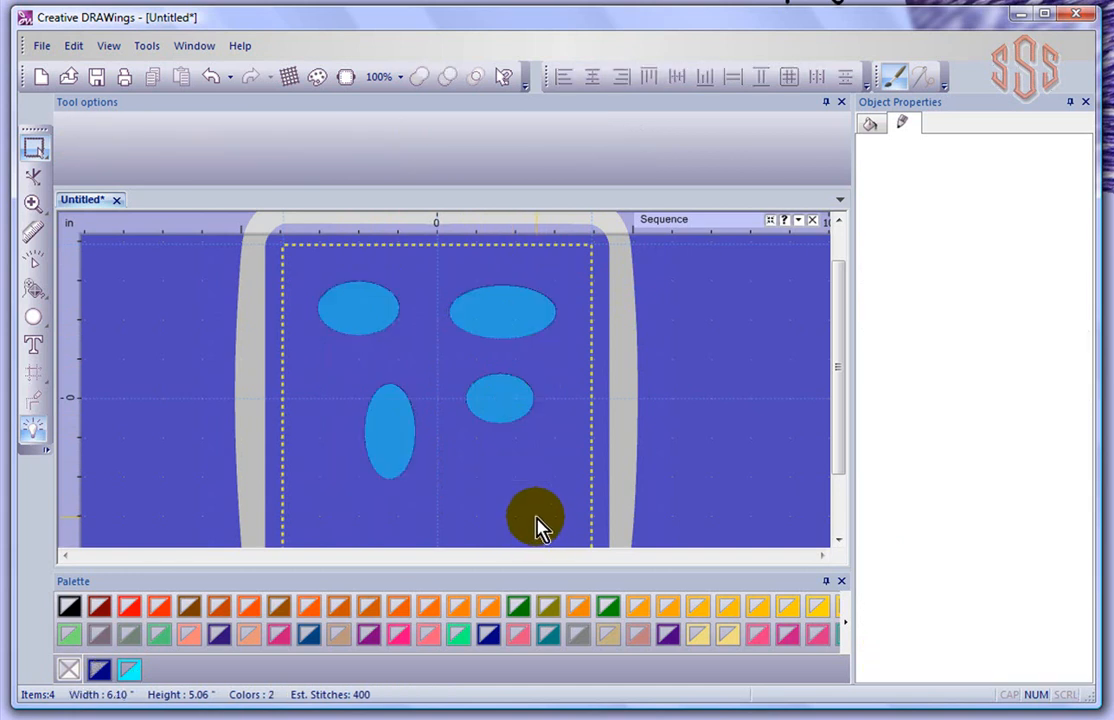
click(47, 160)
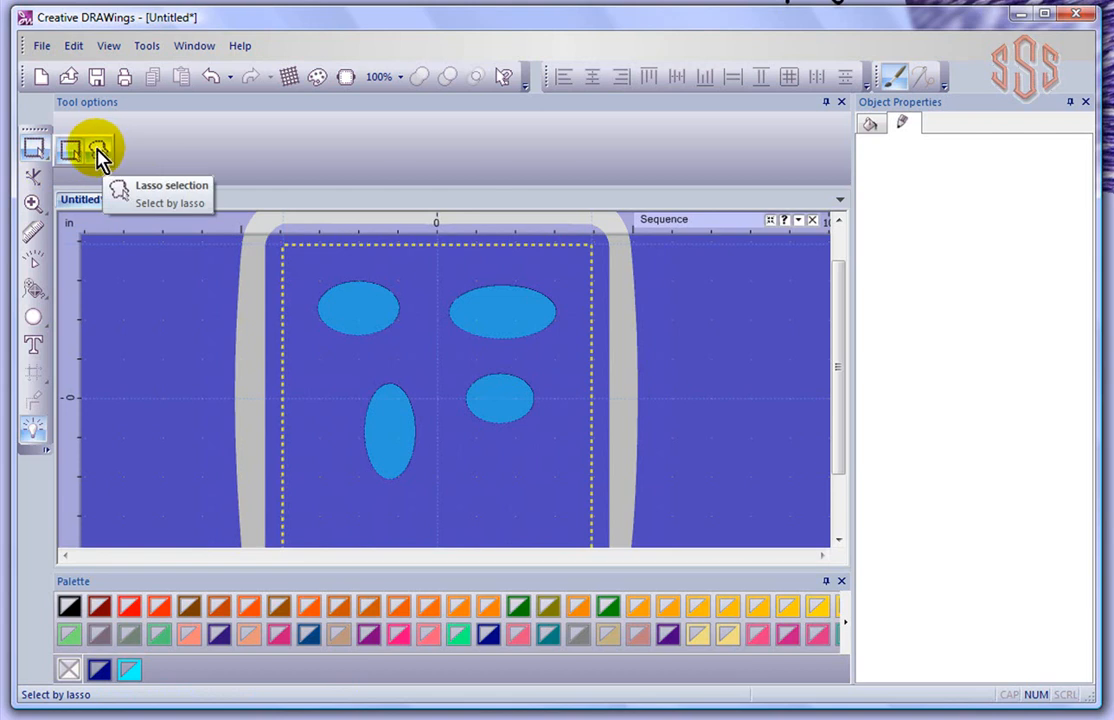
click(99, 155)
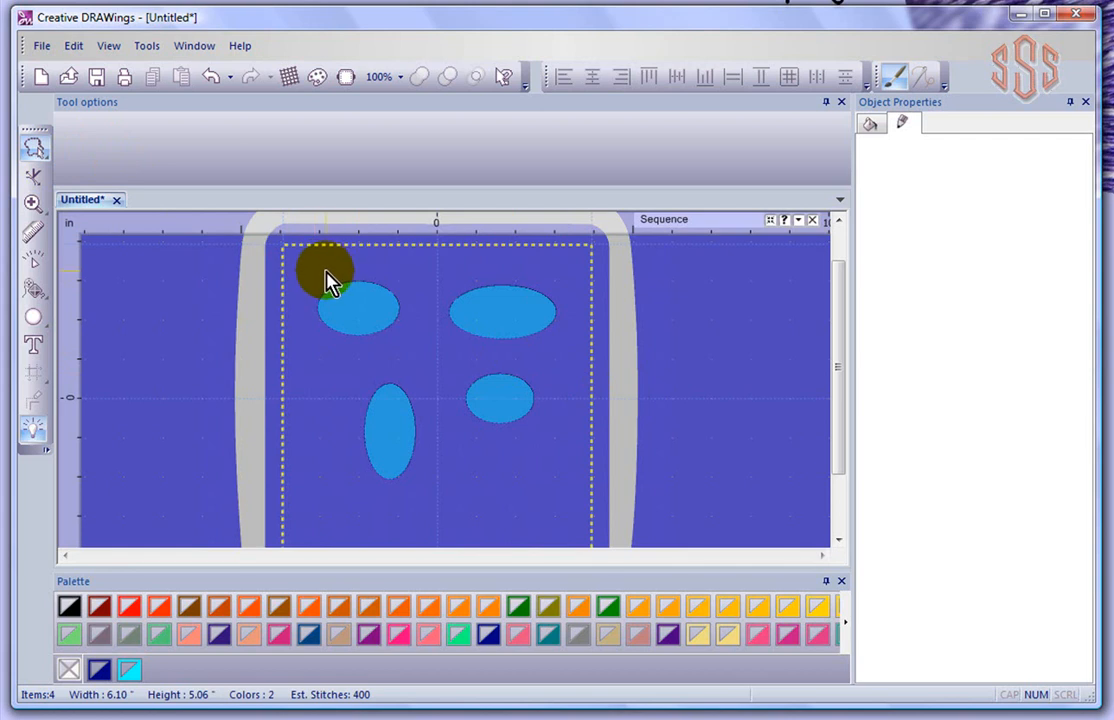
mouse_move(309, 270)
mouse_down()
mouse_move(377, 269)
mouse_move(418, 294)
mouse_move(416, 339)
mouse_move(389, 357)
mouse_move(318, 373)
mouse_up()
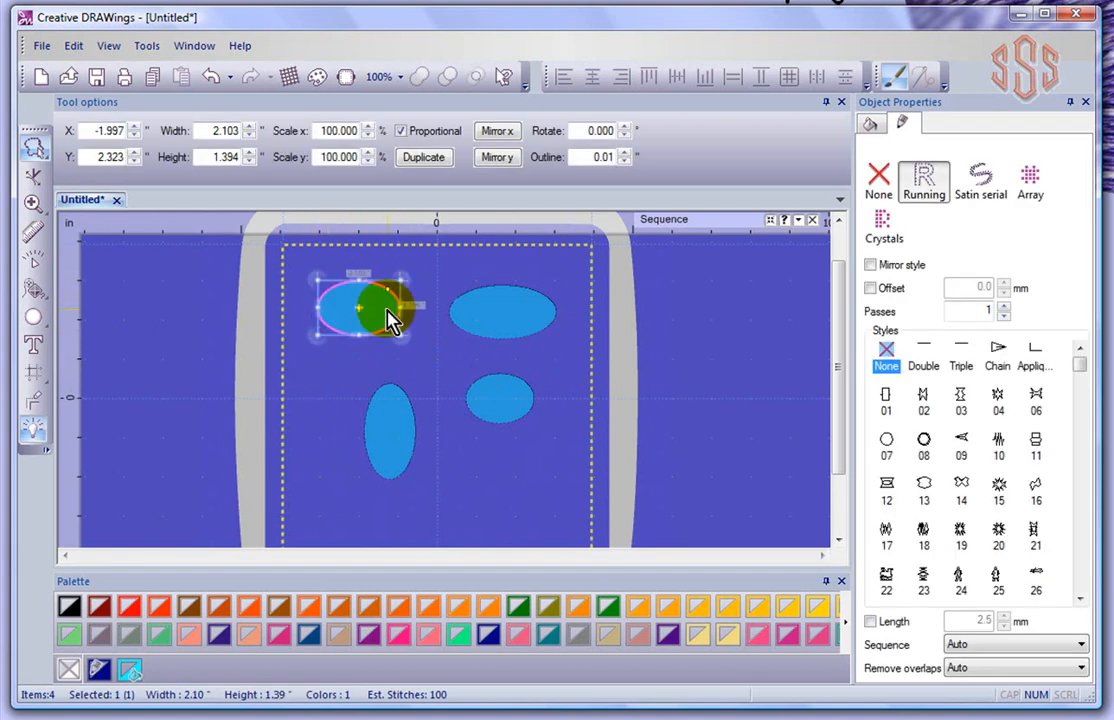
click(313, 270)
mouse_move(310, 266)
mouse_down()
mouse_move(343, 278)
mouse_move(450, 283)
mouse_move(507, 265)
mouse_move(569, 290)
mouse_move(579, 317)
mouse_move(512, 352)
mouse_move(307, 346)
mouse_move(315, 324)
mouse_move(304, 311)
mouse_move(362, 287)
mouse_move(314, 290)
mouse_up()
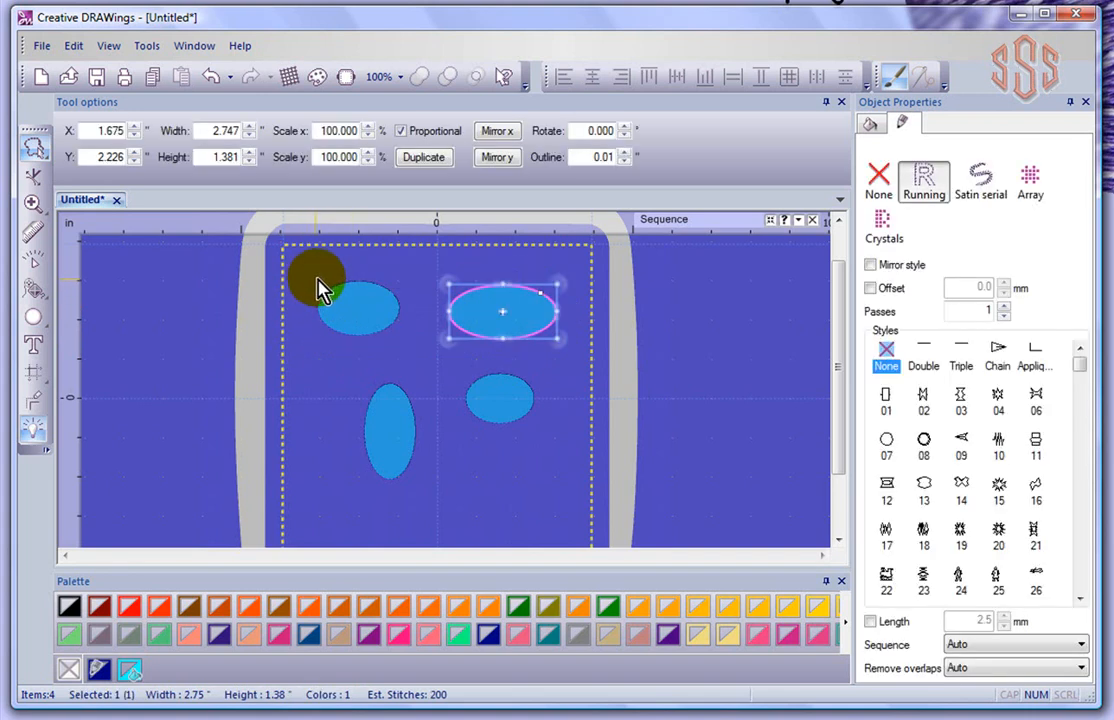
click(307, 261)
mouse_move(306, 263)
mouse_down()
mouse_move(557, 270)
mouse_move(562, 318)
mouse_move(519, 350)
mouse_move(305, 350)
mouse_up()
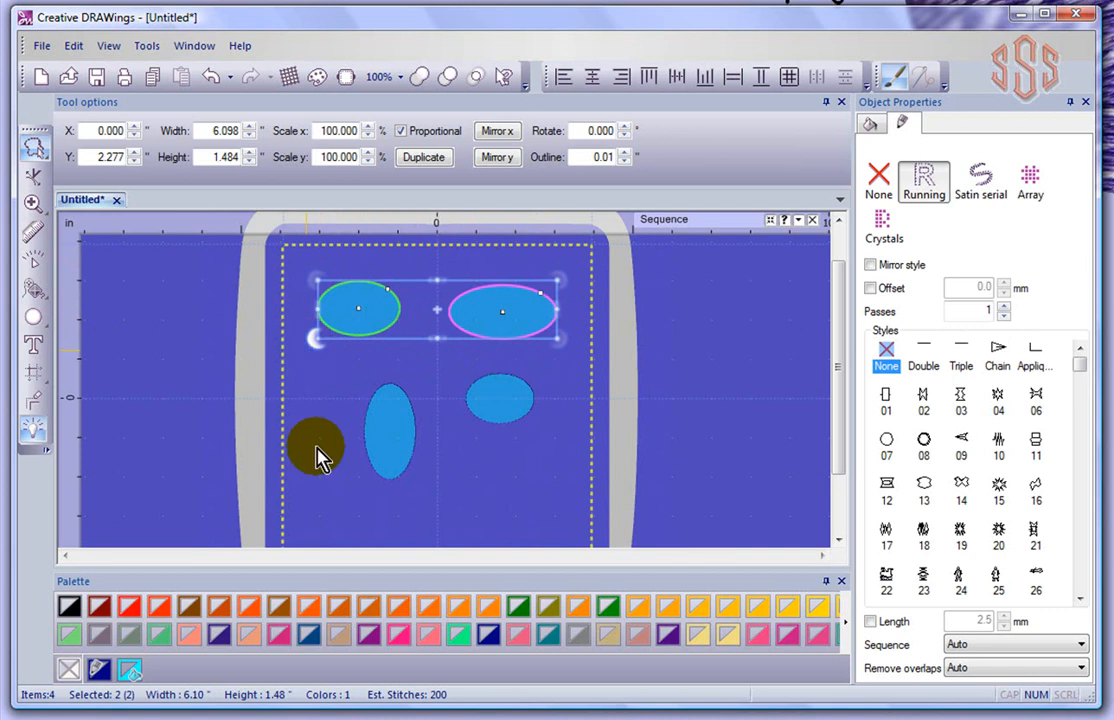
click(308, 306)
mouse_move(308, 272)
mouse_down()
mouse_move(508, 256)
mouse_move(554, 266)
mouse_move(564, 306)
mouse_move(538, 340)
mouse_move(428, 346)
mouse_move(443, 441)
mouse_move(425, 481)
mouse_move(380, 508)
mouse_move(333, 488)
mouse_up()
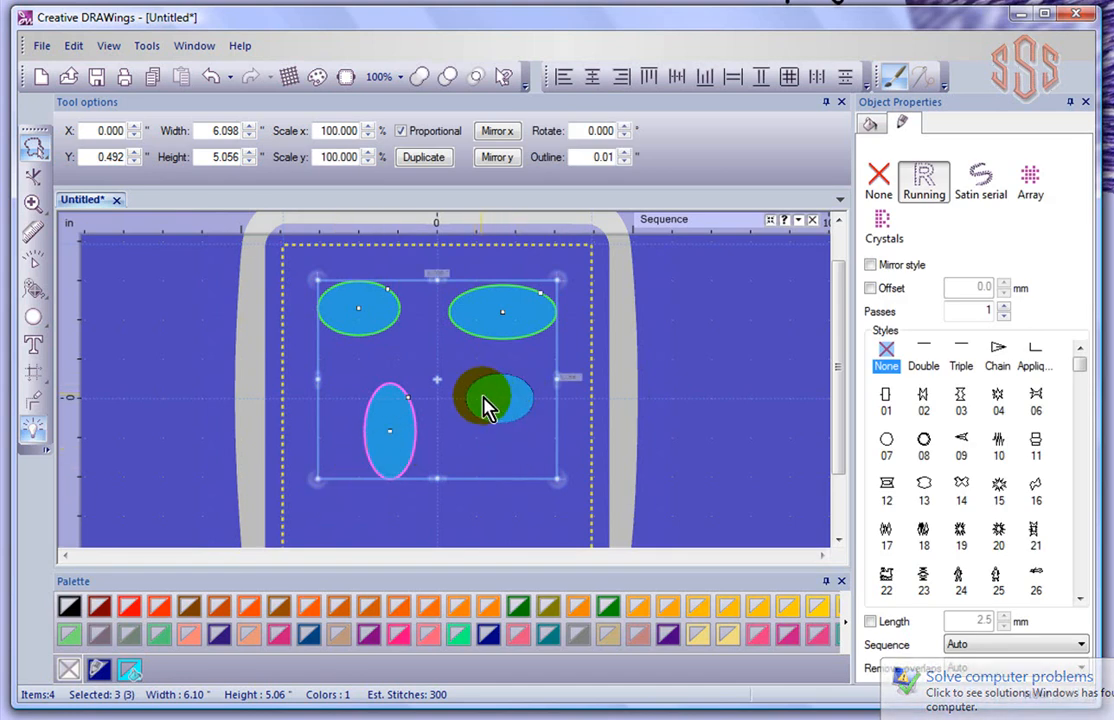
click(522, 513)
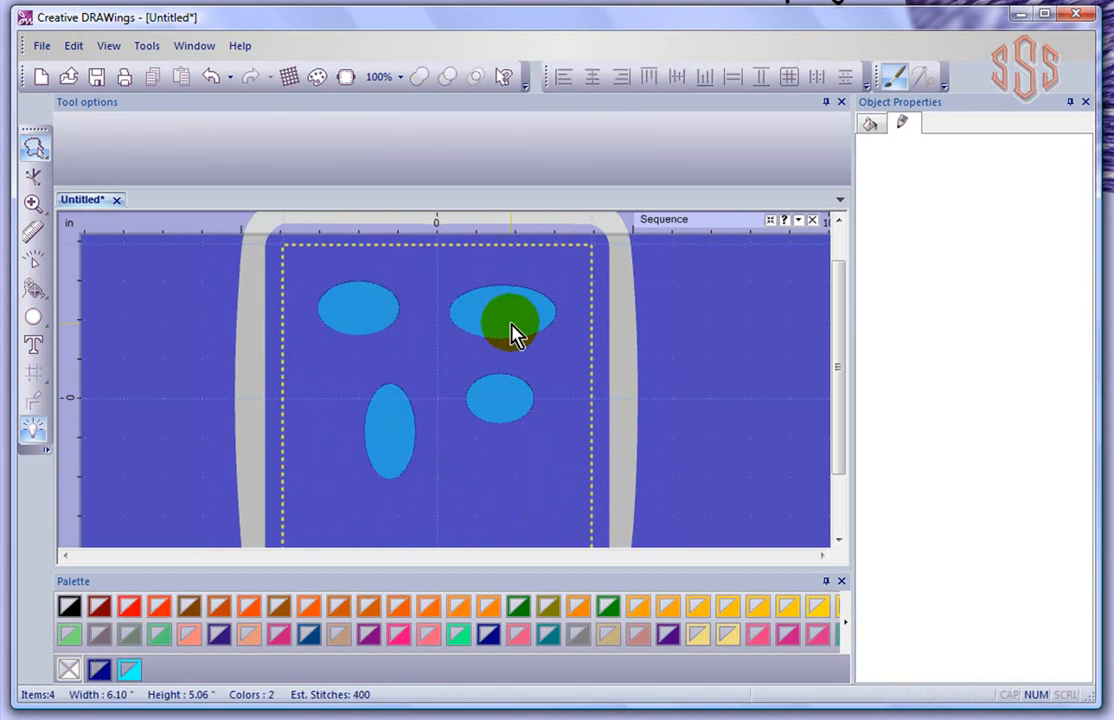
Select the upper-right ellipse and zoom in until it fills the view
click(513, 334)
scroll(517, 318, up, 2)
scroll(520, 318, up, 3)
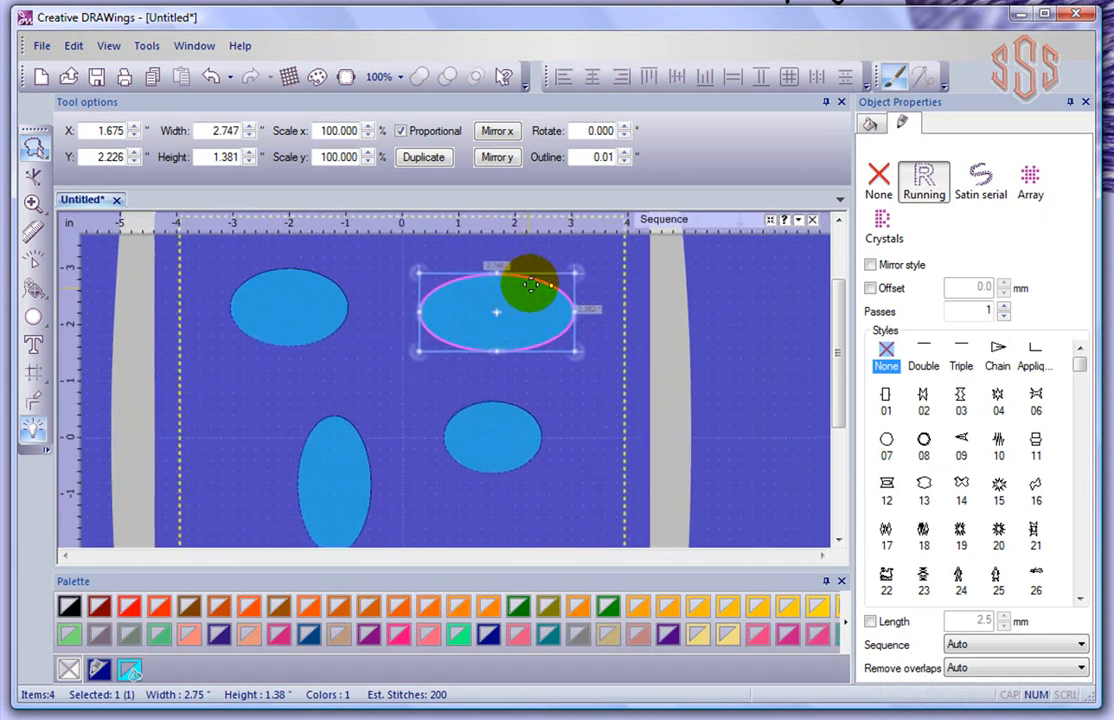
scroll(533, 291, up, 1)
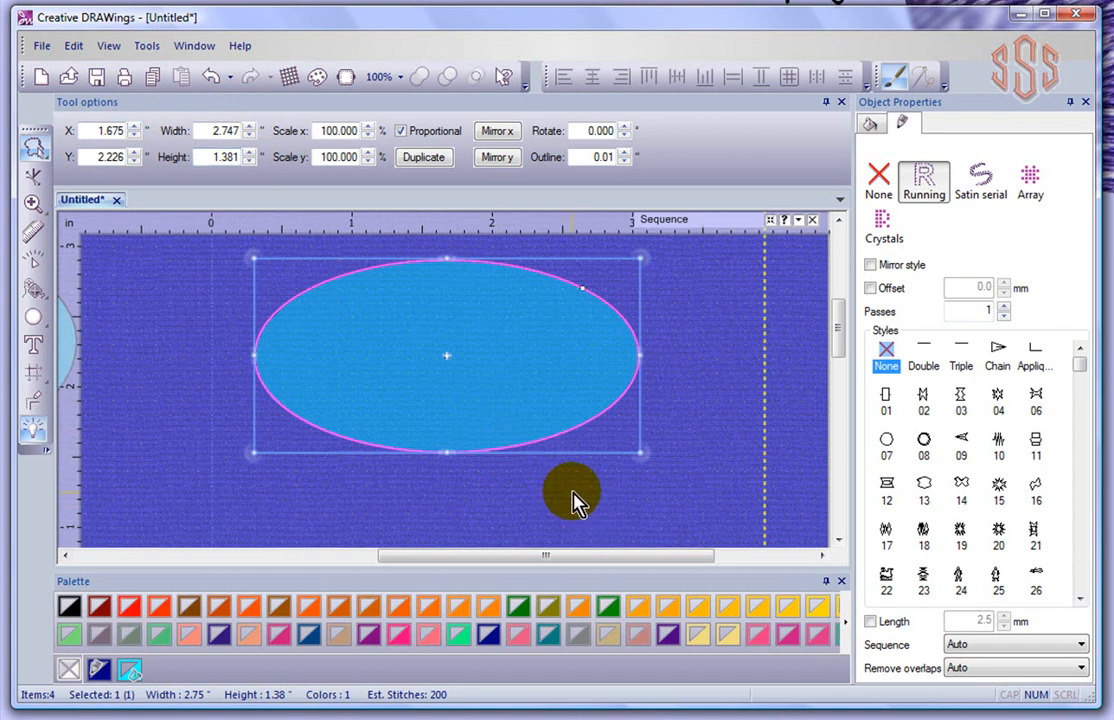
Enlarge the upper-right ellipse proportionally to about 3.58 by 1.85 inches, then rotate it
click(500, 303)
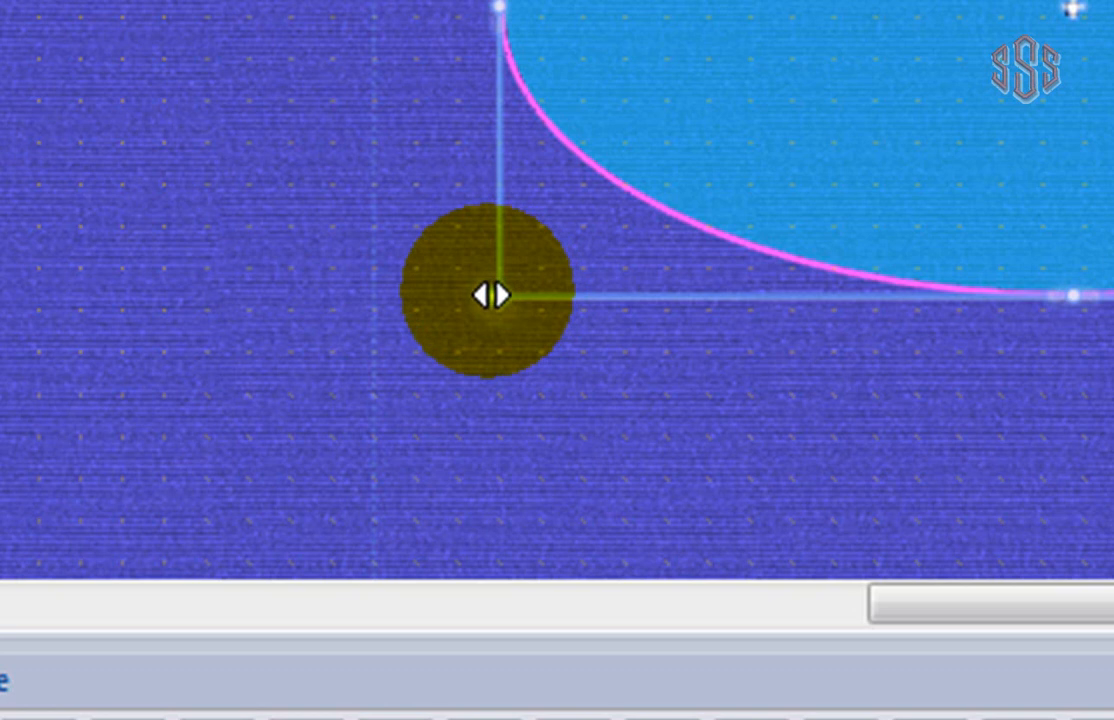
drag(482, 296, 265, 550)
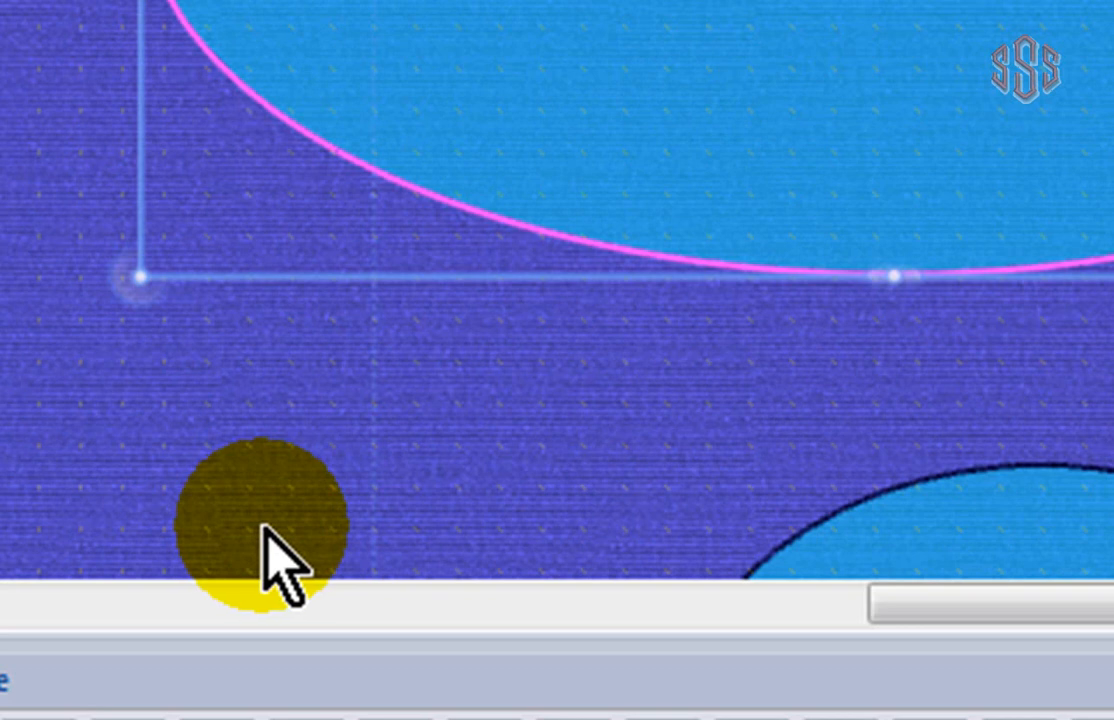
scroll(557, 289, up, 1)
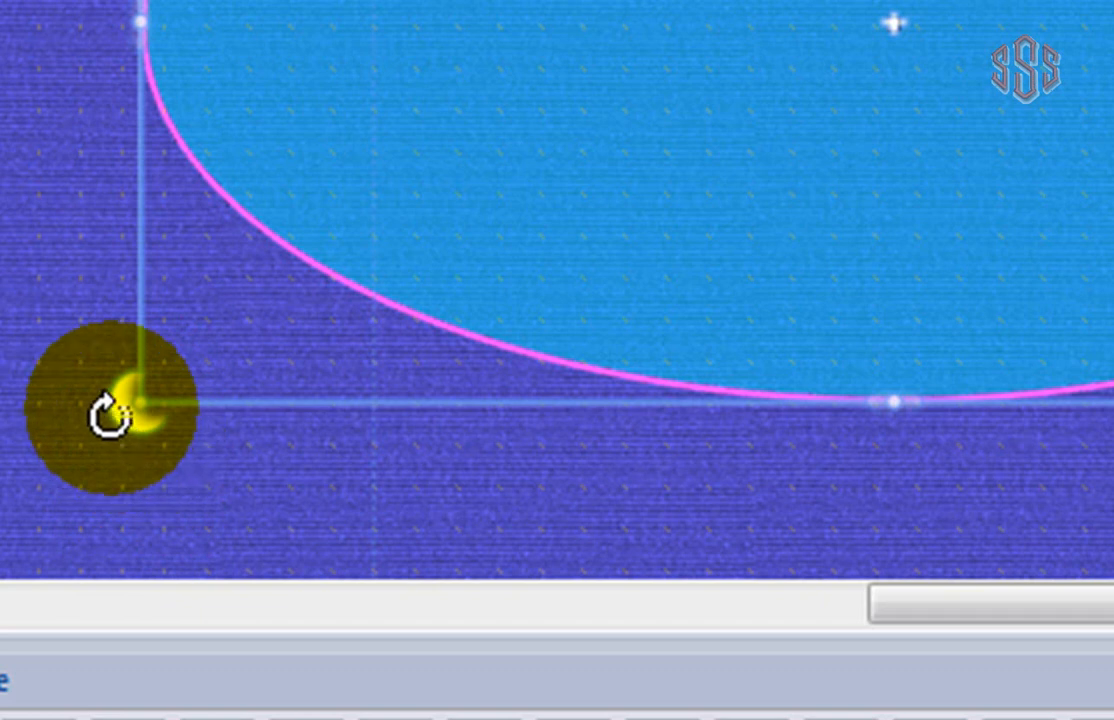
drag(108, 415, 1113, 227)
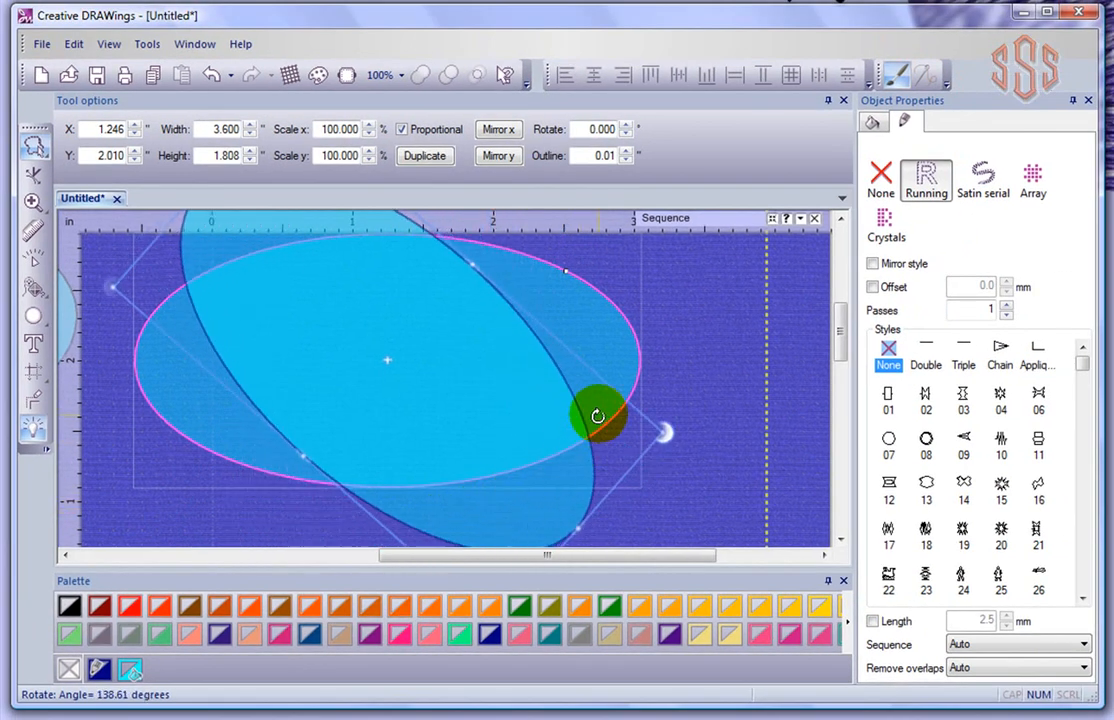
drag(597, 416, 655, 262)
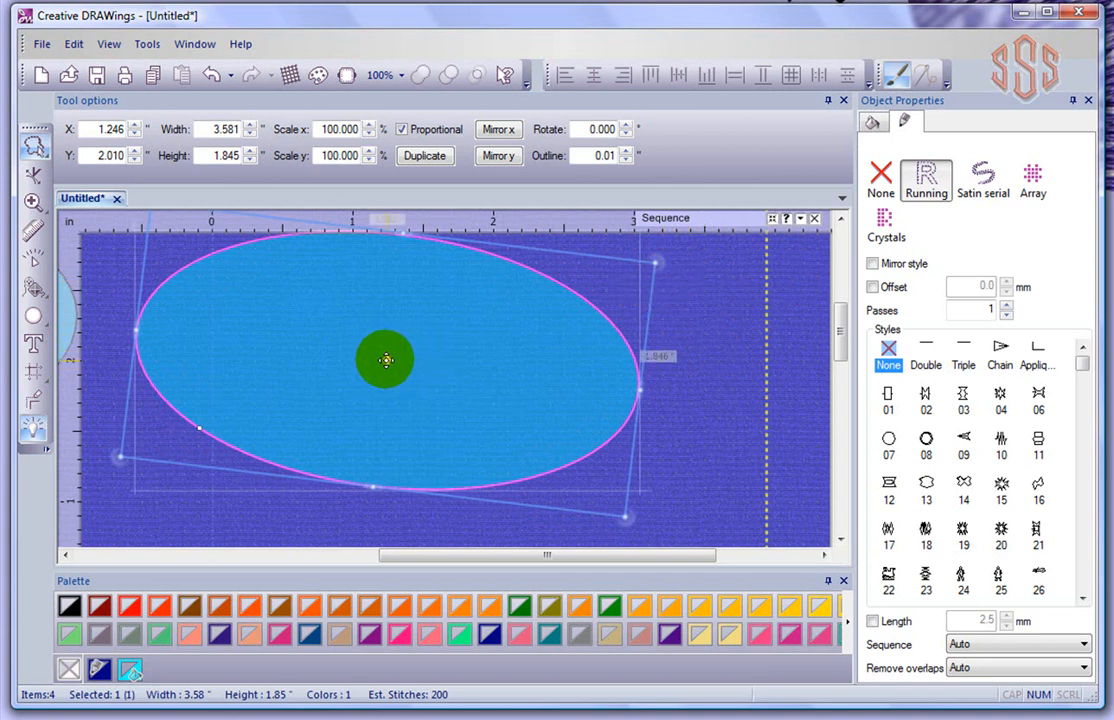
Rotate the ellipse, move its pivot to the right edge, and rotate it around that pivot
drag(388, 361, 393, 373)
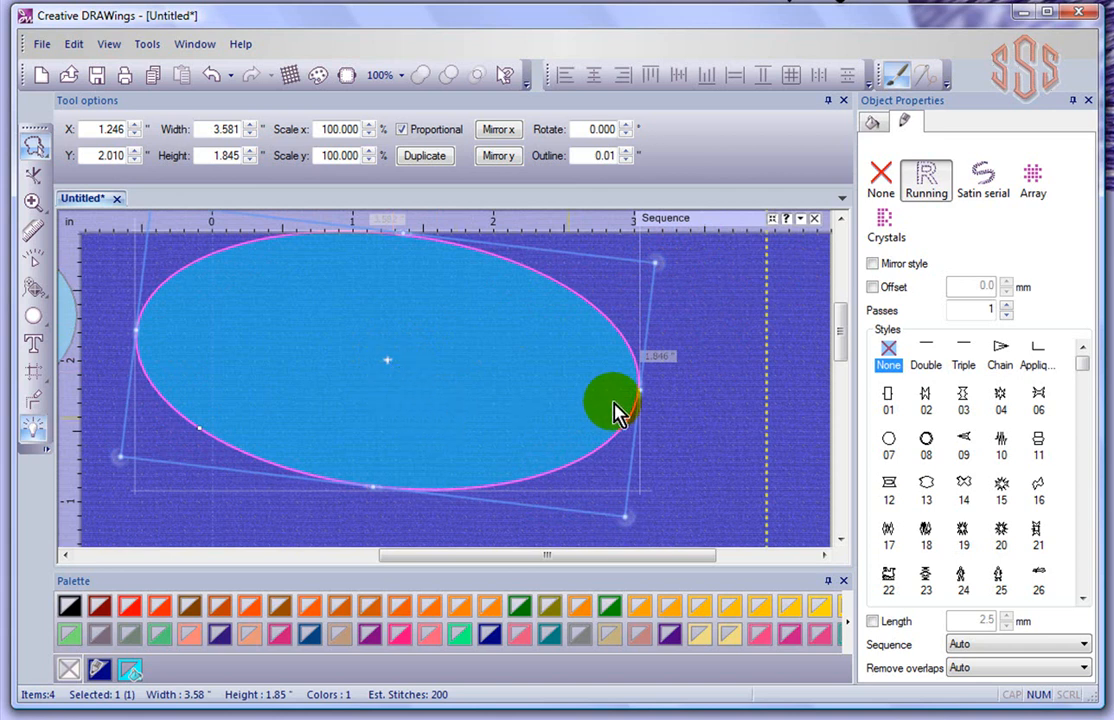
mouse_move(657, 262)
mouse_down()
mouse_move(661, 296)
mouse_move(654, 266)
mouse_up()
click(387, 362)
drag(387, 362, 596, 388)
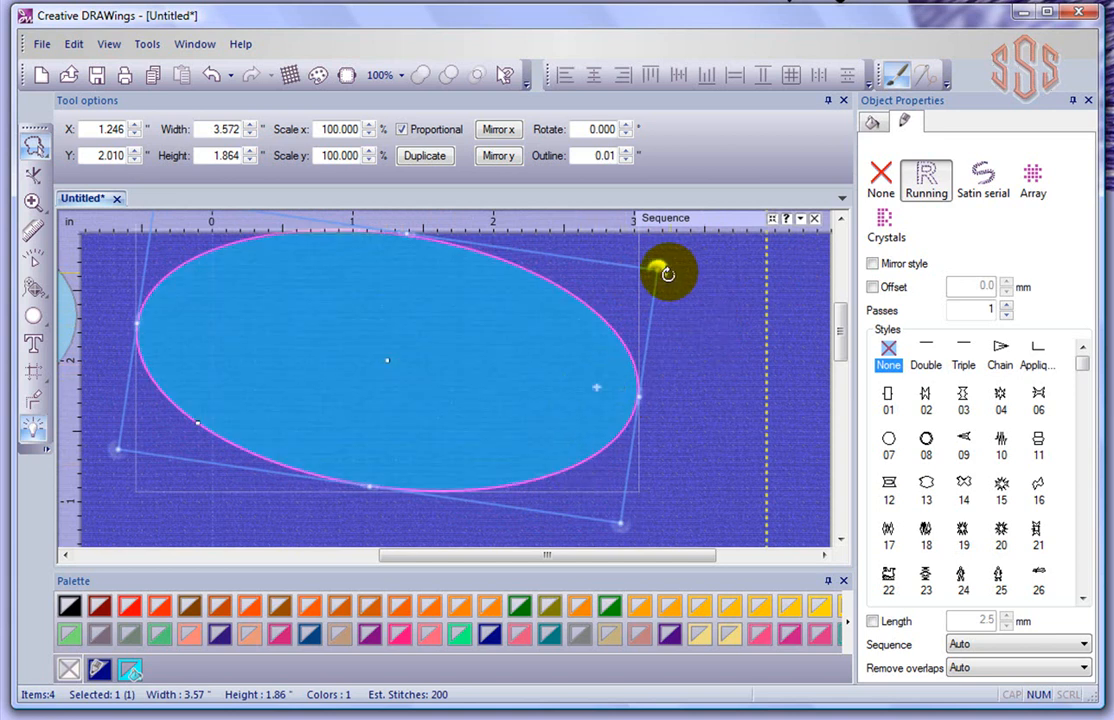
drag(667, 273, 644, 272)
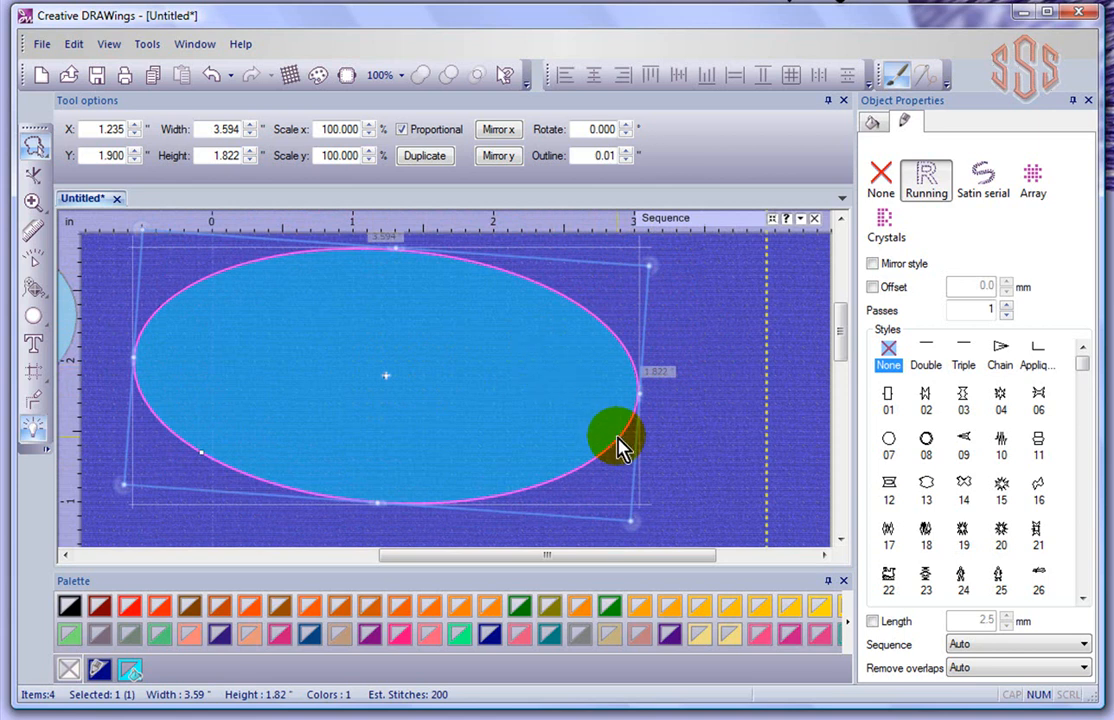
Shrink the ellipse, stretch it wider to the right, and slant its right end upward
drag(632, 521, 584, 486)
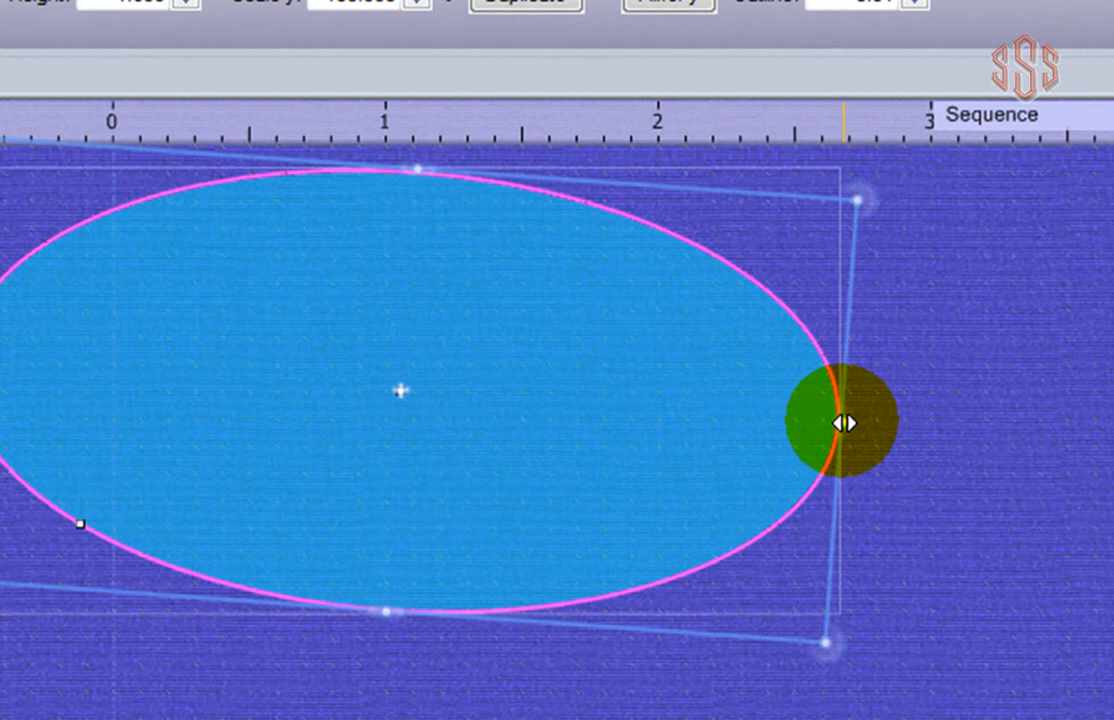
drag(846, 423, 940, 421)
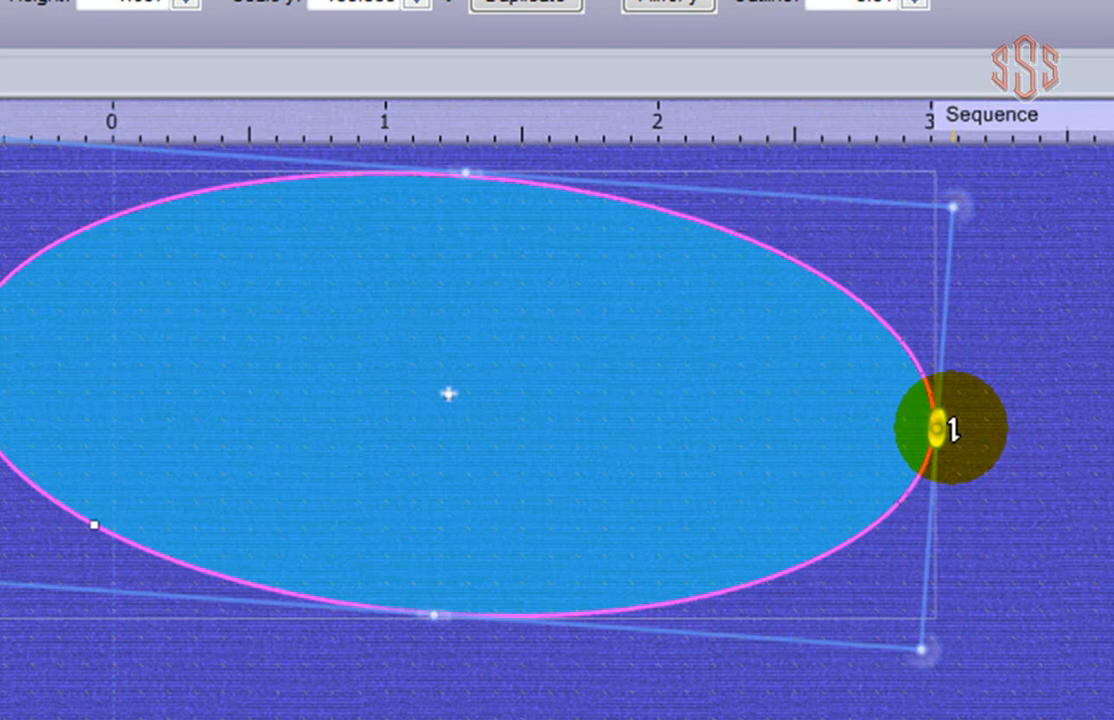
drag(952, 430, 942, 350)
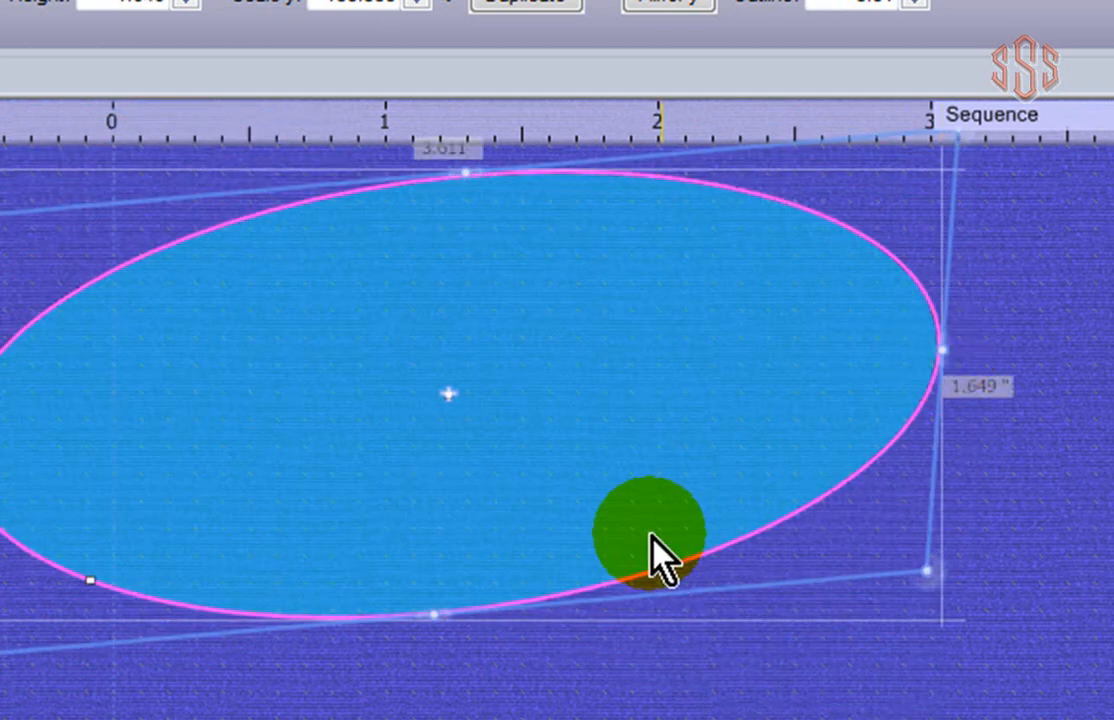
Skew, resize, tilt about ten degrees and slant the ellipse into a flat 4.011 by 1.455 inch oval
scroll(557, 430, up, 1)
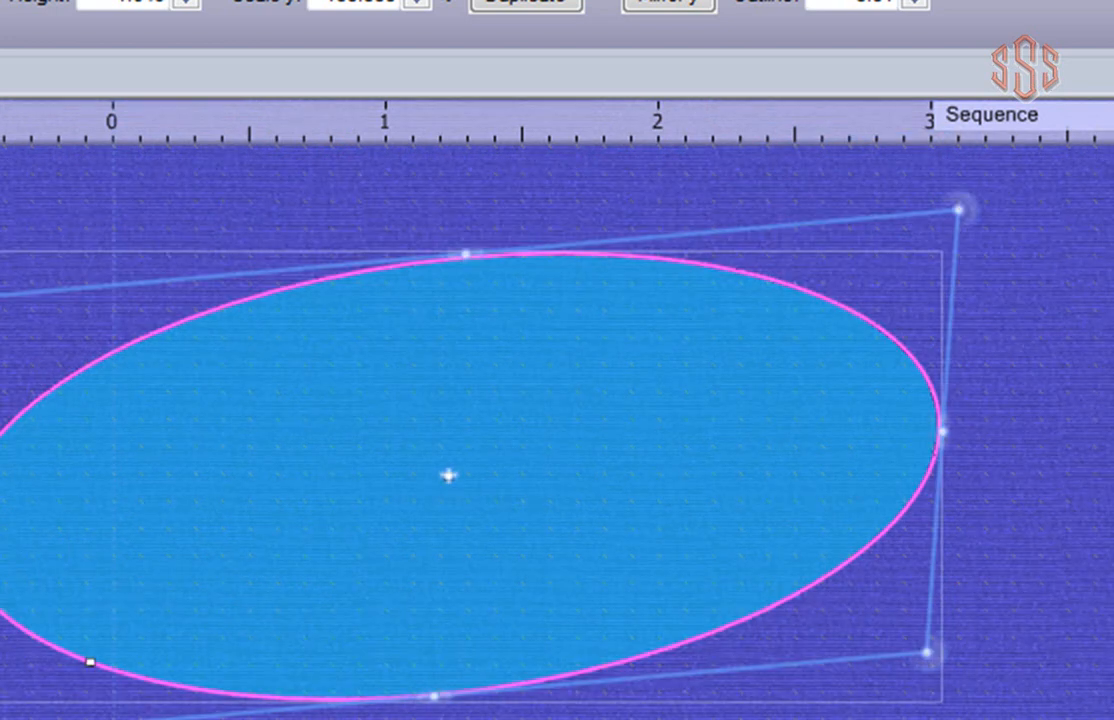
drag(470, 246, 580, 244)
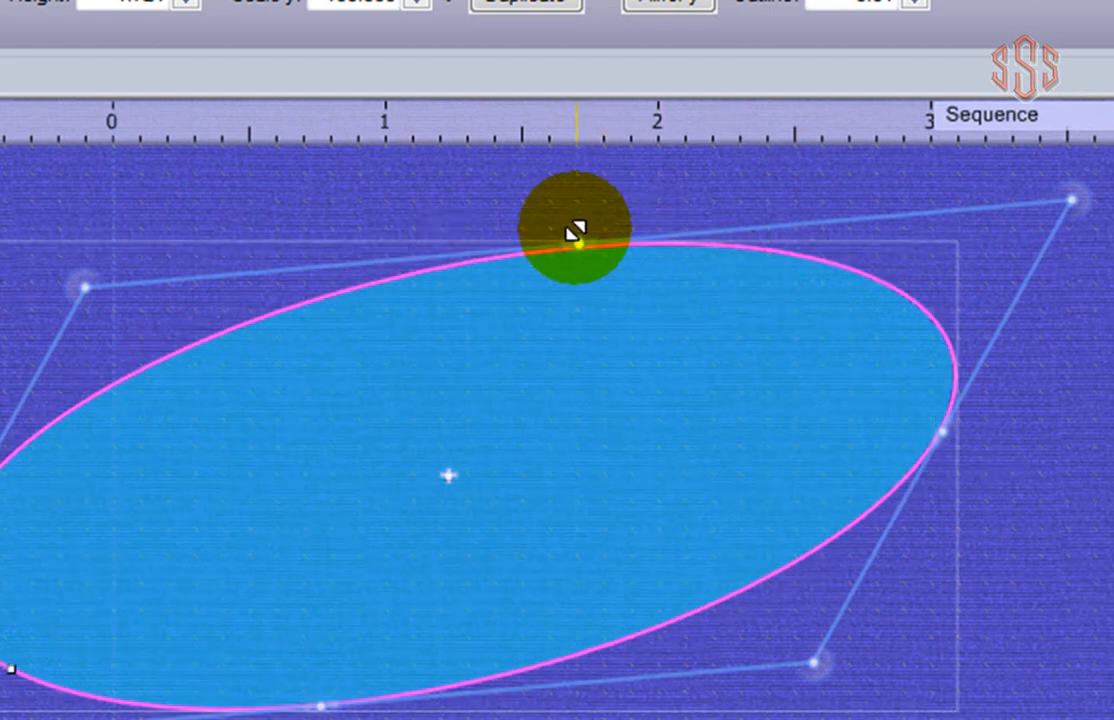
drag(576, 240, 566, 196)
mouse_move(1088, 173)
mouse_down()
mouse_move(1008, 218)
mouse_move(1100, 162)
mouse_up()
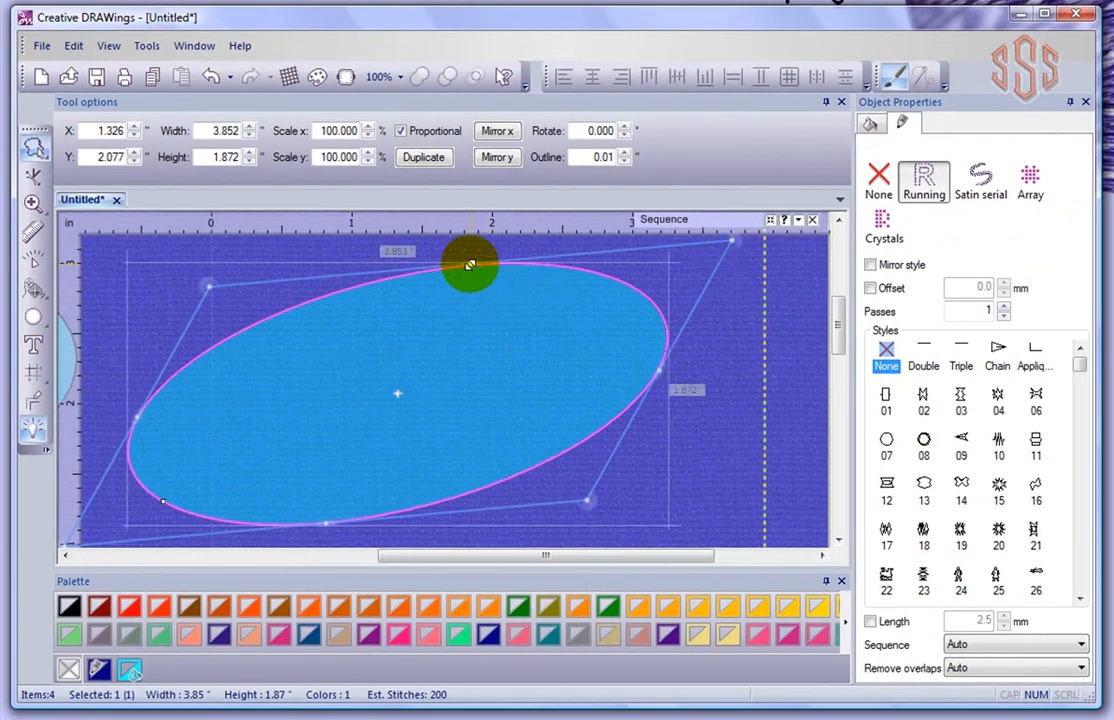
drag(470, 265, 472, 301)
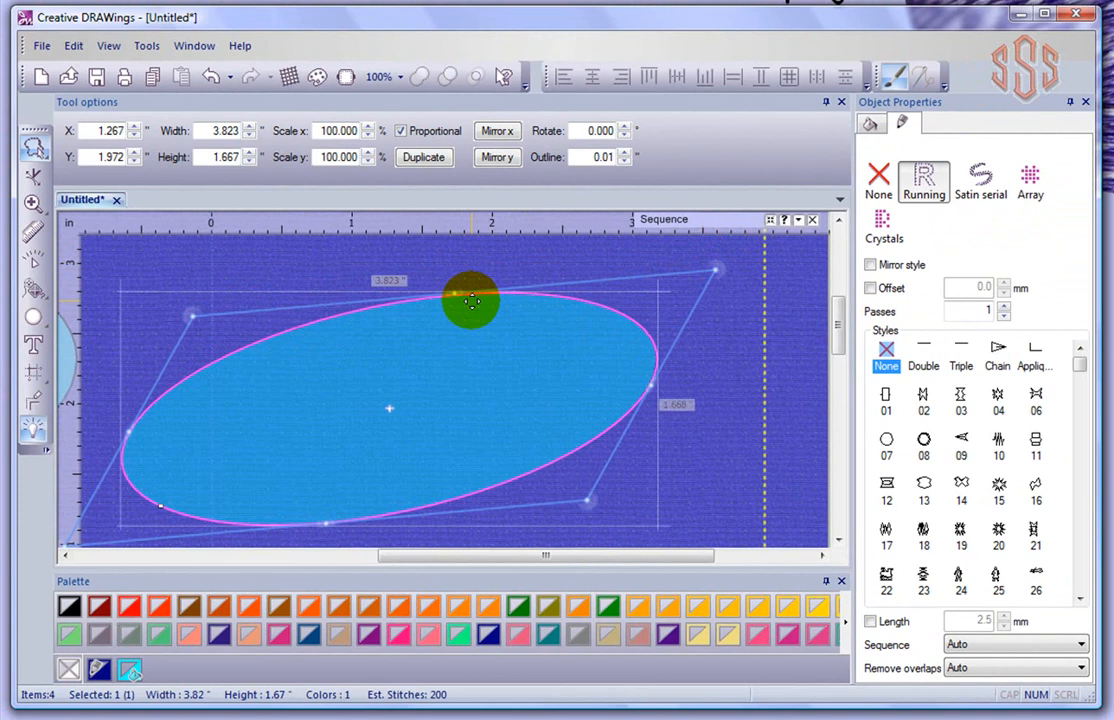
drag(724, 278, 713, 337)
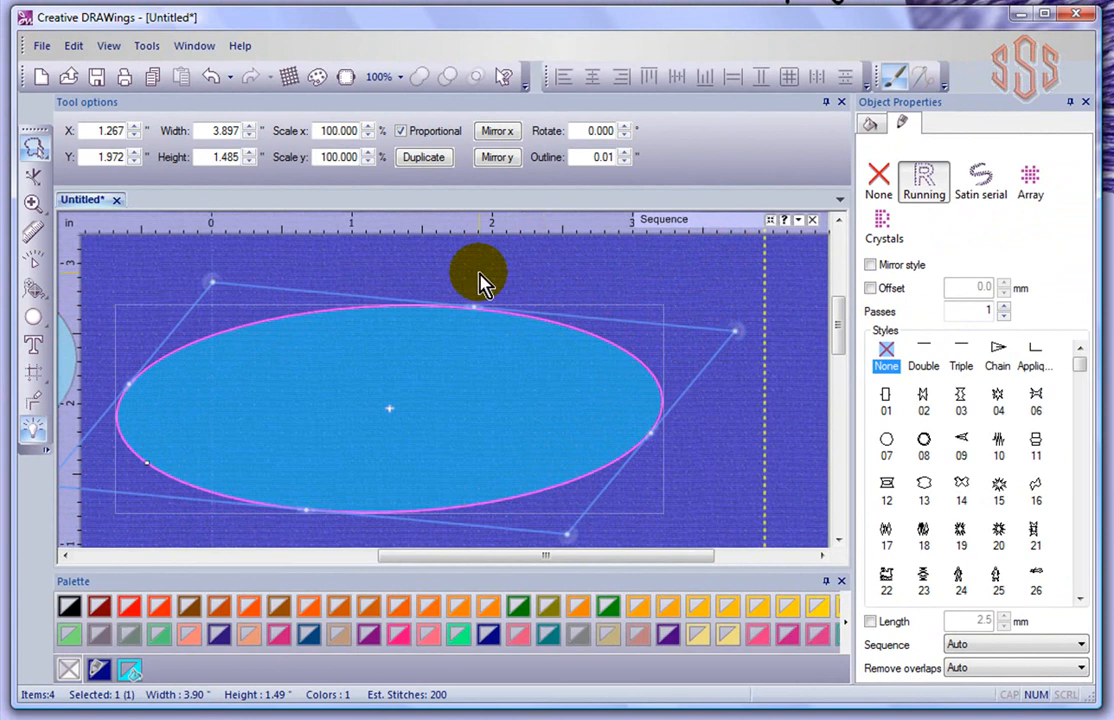
drag(476, 300, 499, 311)
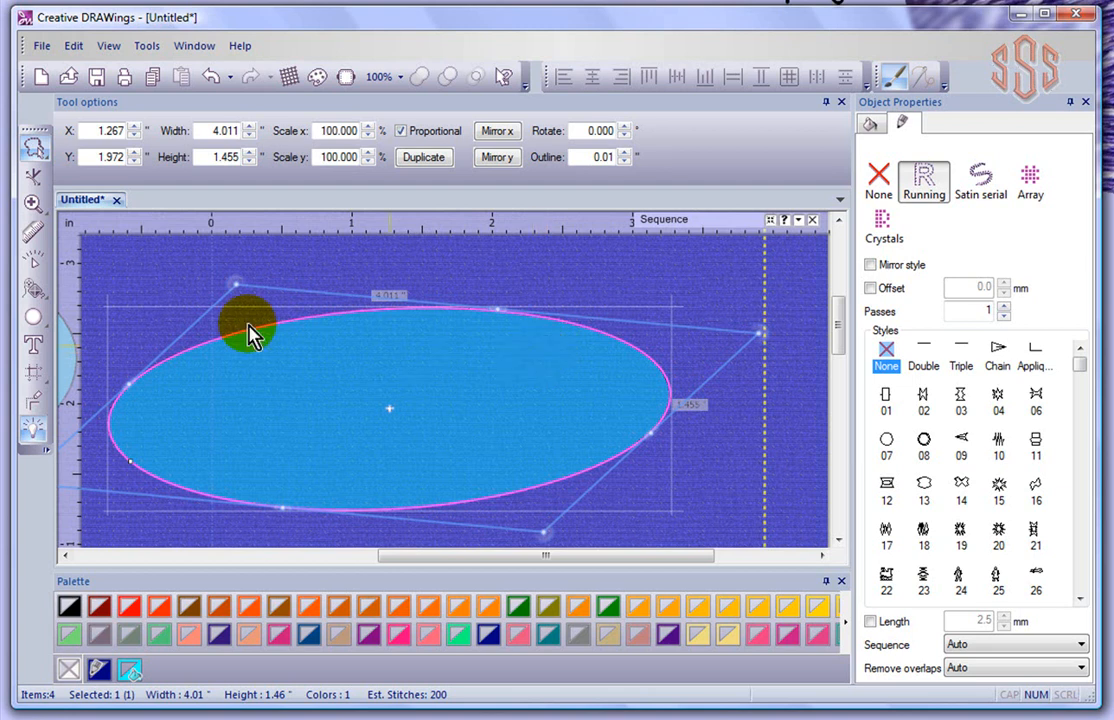
Switch to Lasso selection, zoom out, and select the upper-right ellipse
click(33, 148)
scroll(527, 297, down, 1)
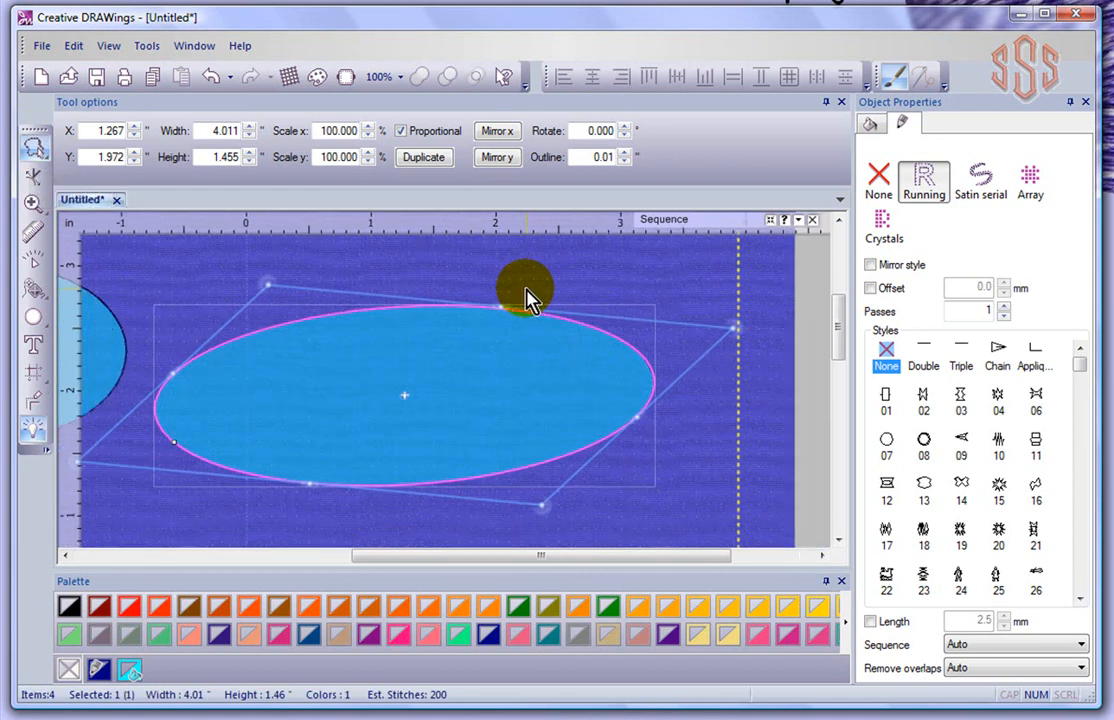
scroll(527, 297, down, 2)
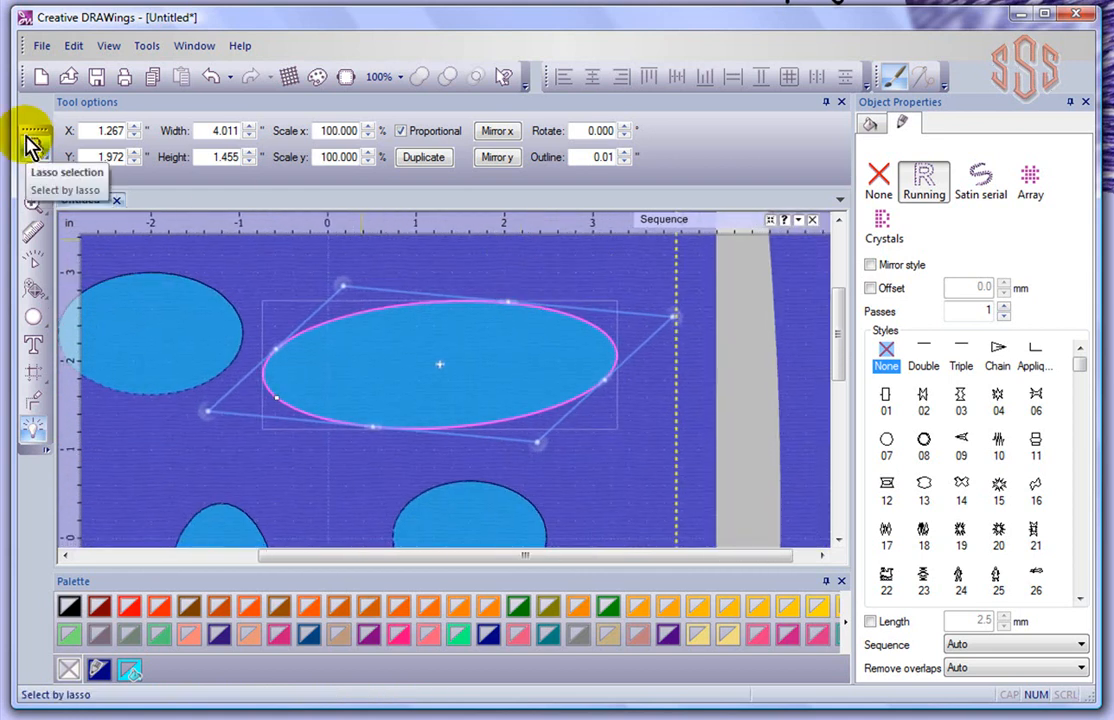
click(501, 354)
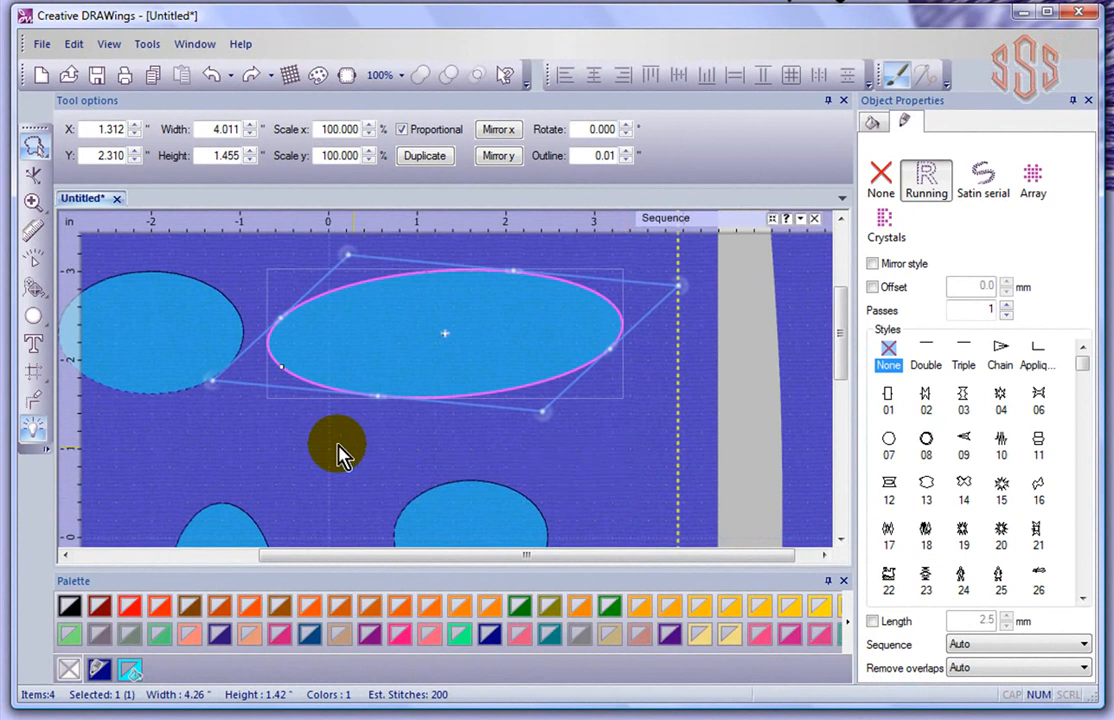
Move the upper-left ellipse to X -2.187, Y 2.418 beside the large ellipse
click(167, 312)
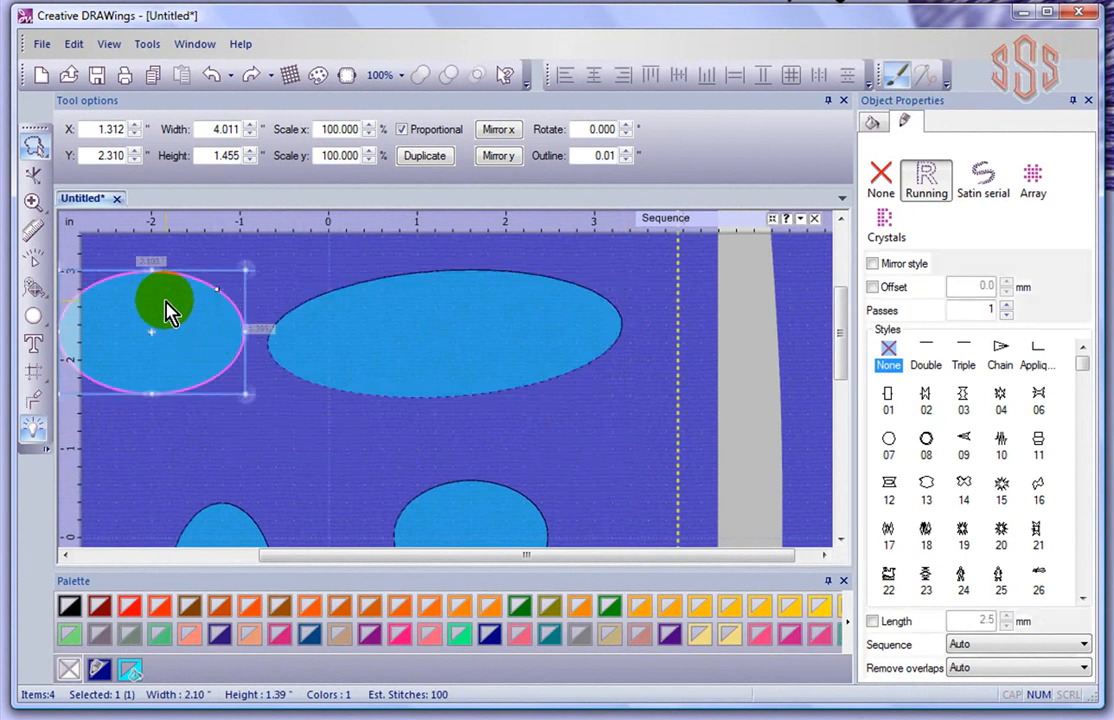
click(67, 556)
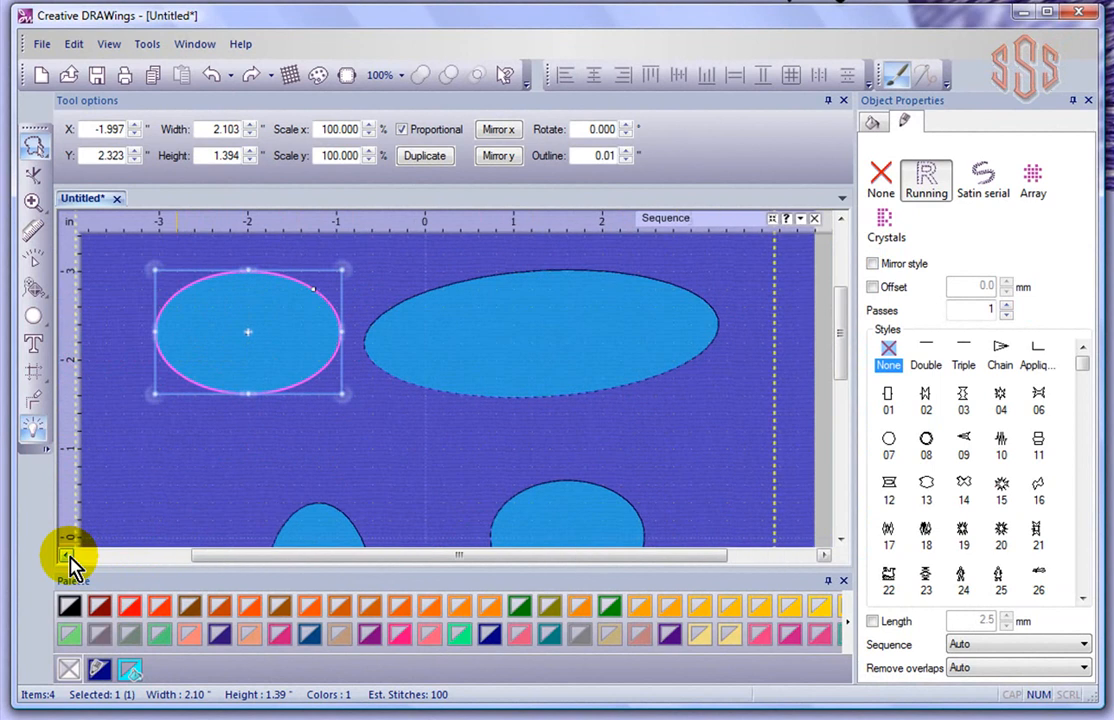
click(68, 556)
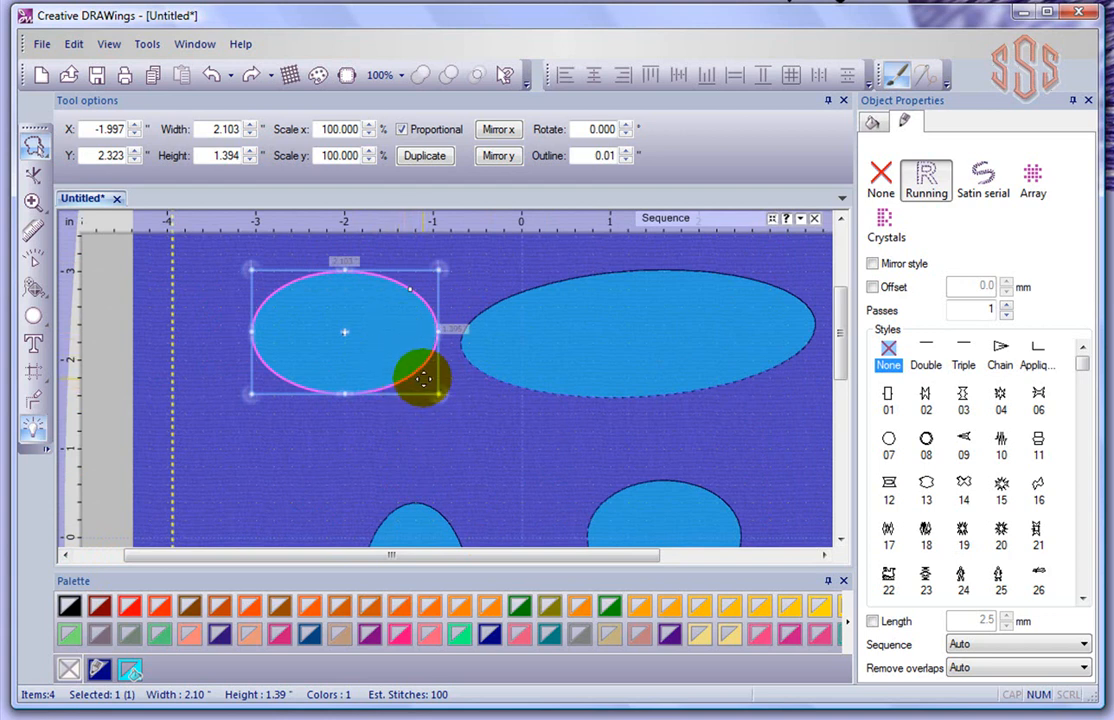
drag(424, 379, 375, 390)
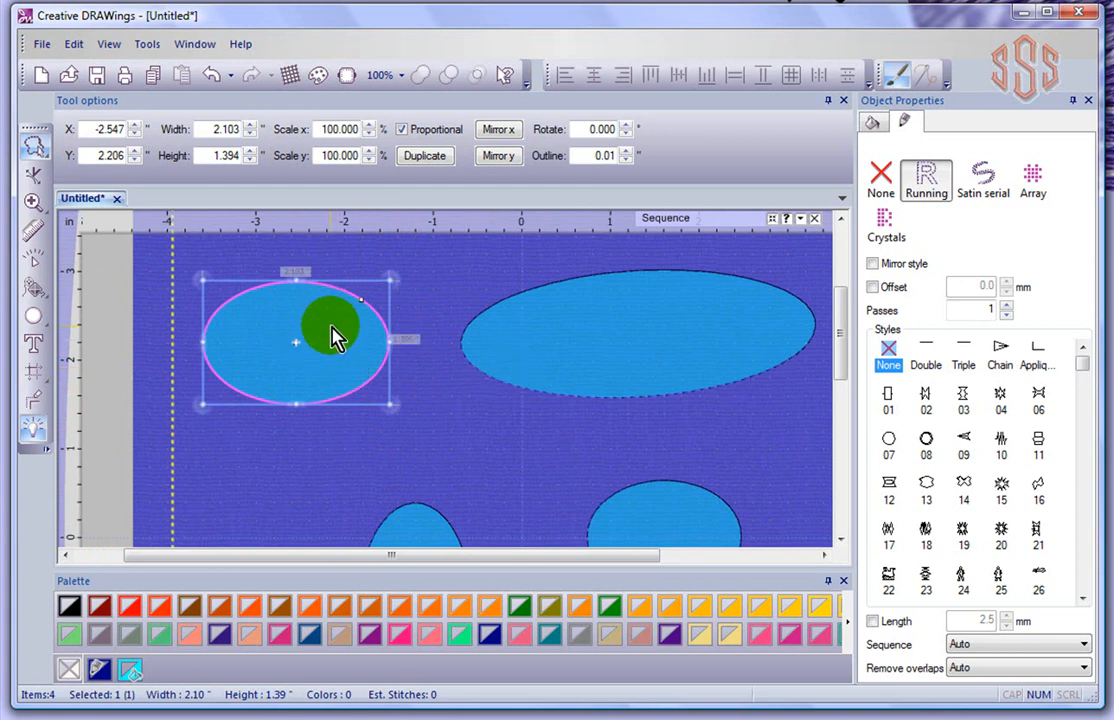
drag(330, 335, 361, 306)
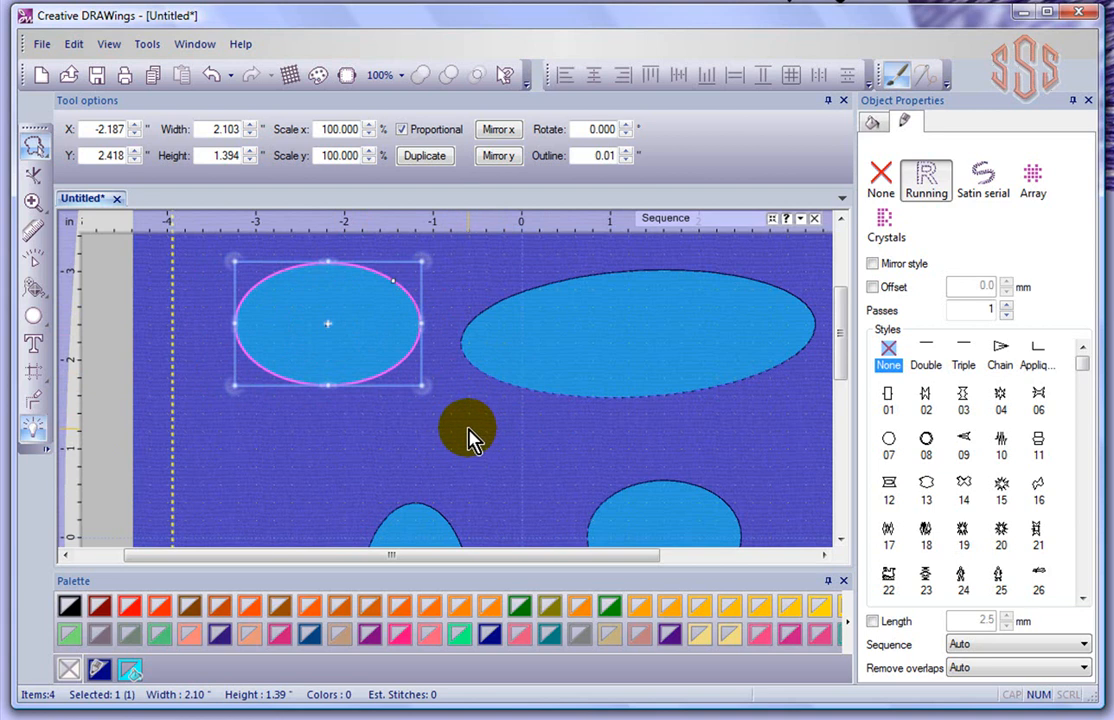
Clear the selection, zoom out, and lasso the top two ellipses together
click(508, 366)
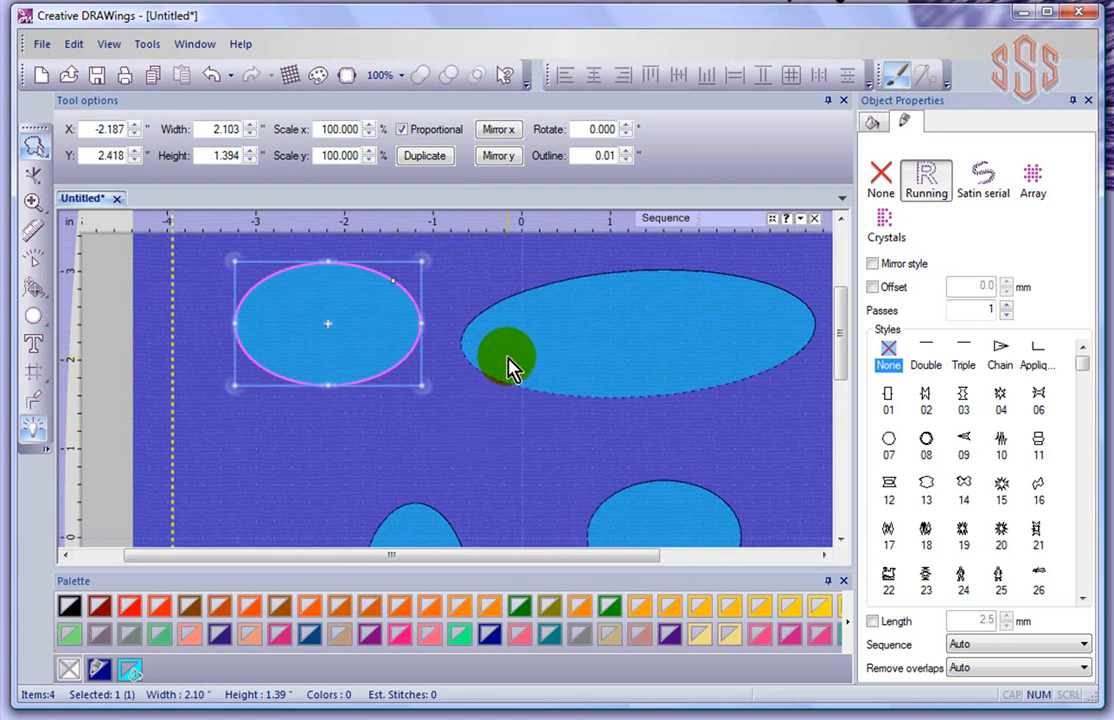
click(393, 430)
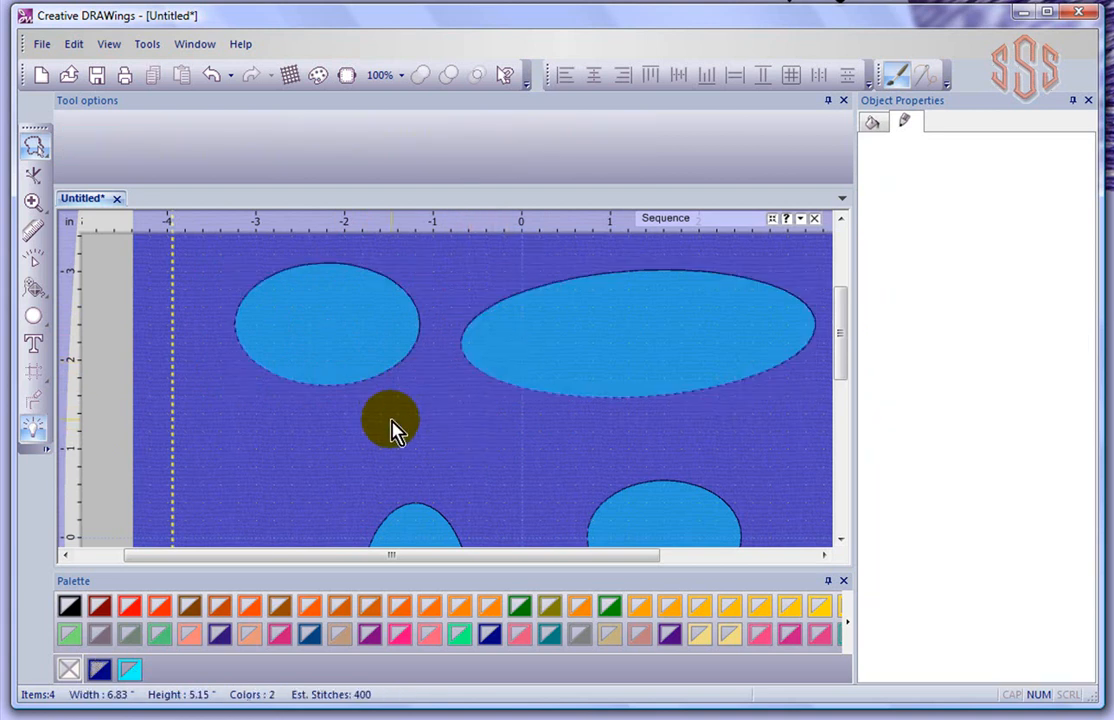
scroll(393, 425, down, 3)
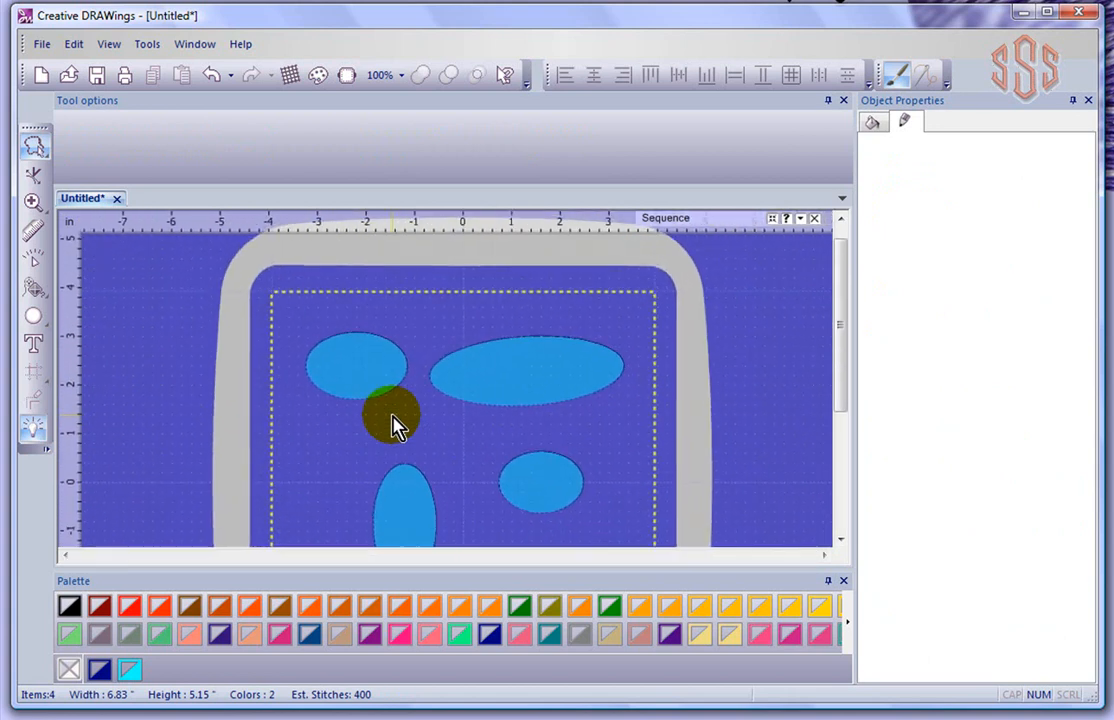
click(35, 146)
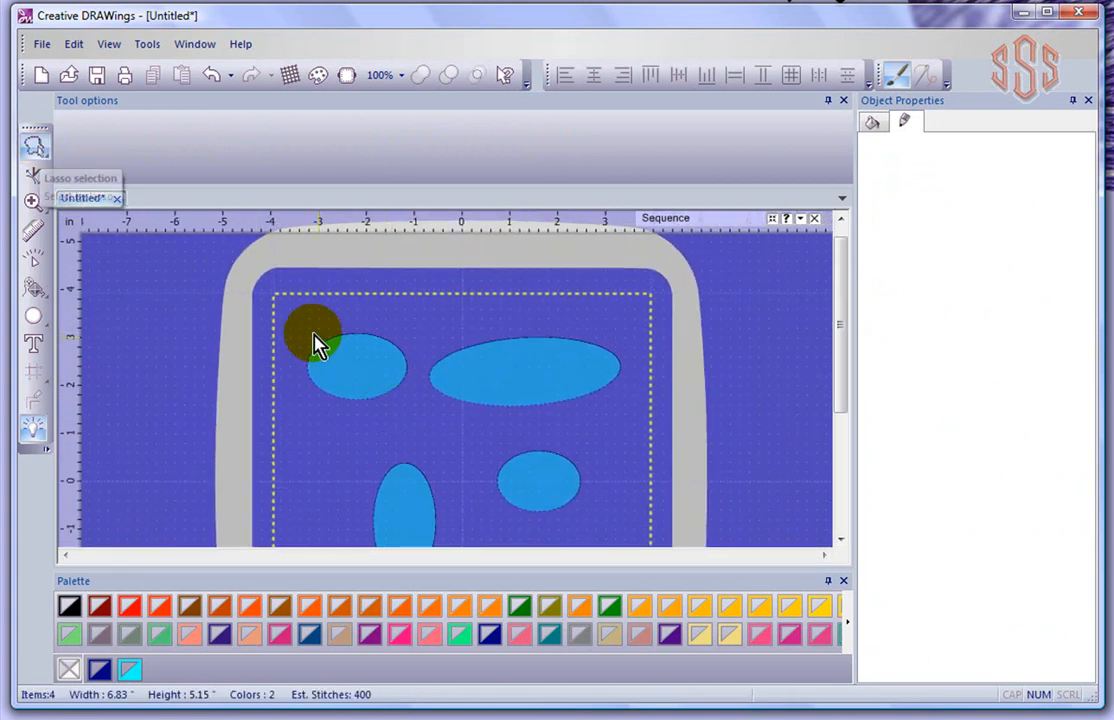
mouse_move(295, 318)
mouse_down()
mouse_move(586, 328)
mouse_move(628, 350)
mouse_move(633, 390)
mouse_move(514, 431)
mouse_move(303, 420)
mouse_up()
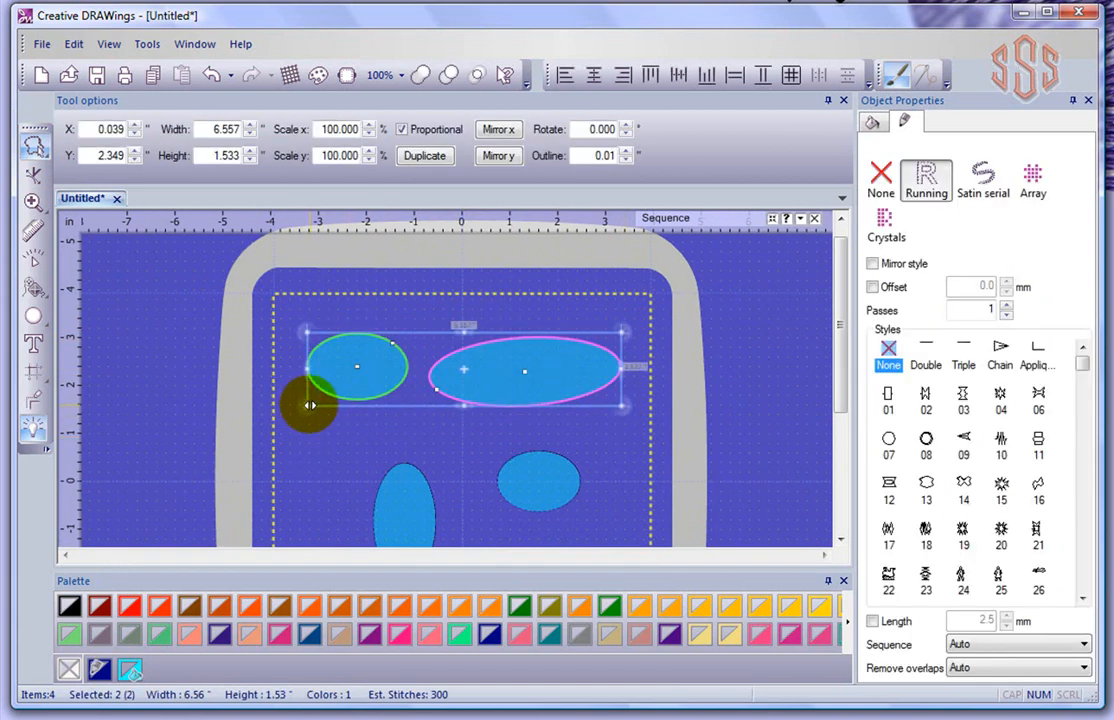
Make the pair taller and slant it about 38 degrees, then select the lower-right ellipse
drag(309, 405, 337, 369)
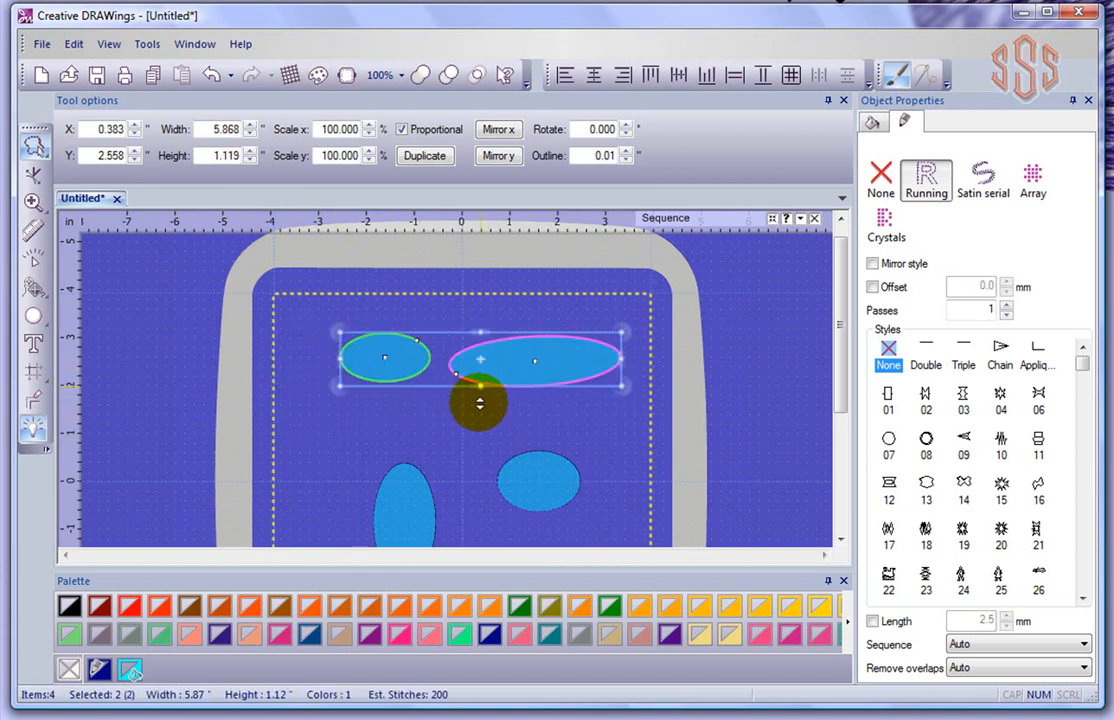
drag(481, 386, 481, 418)
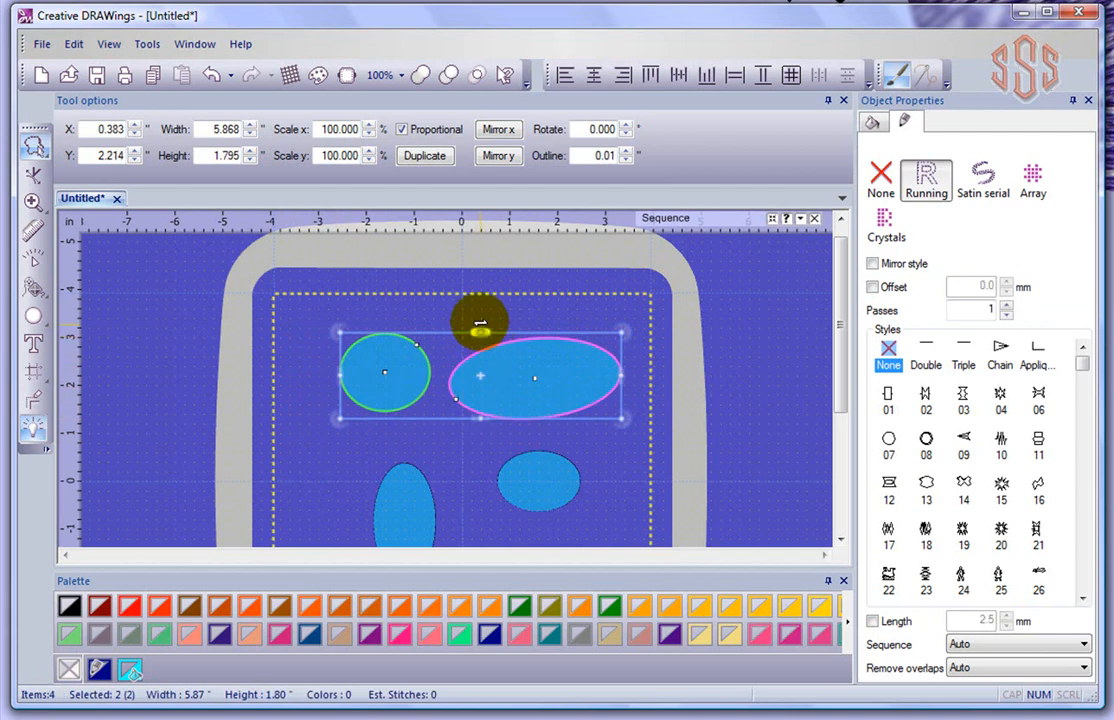
drag(480, 326, 535, 340)
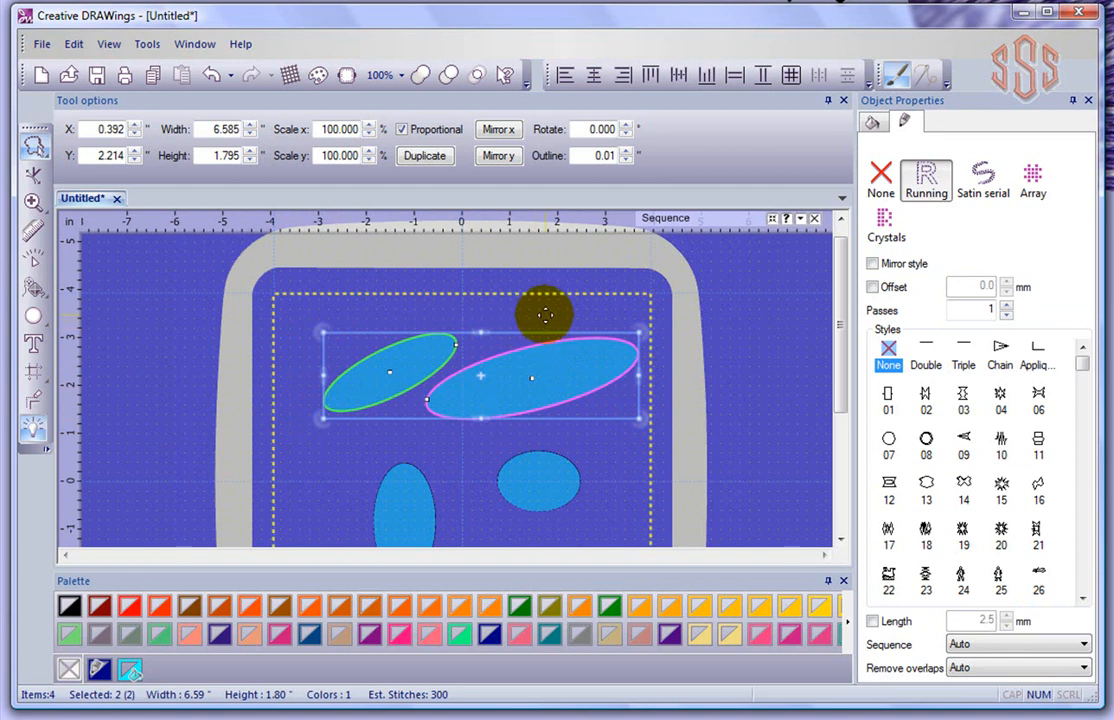
click(554, 469)
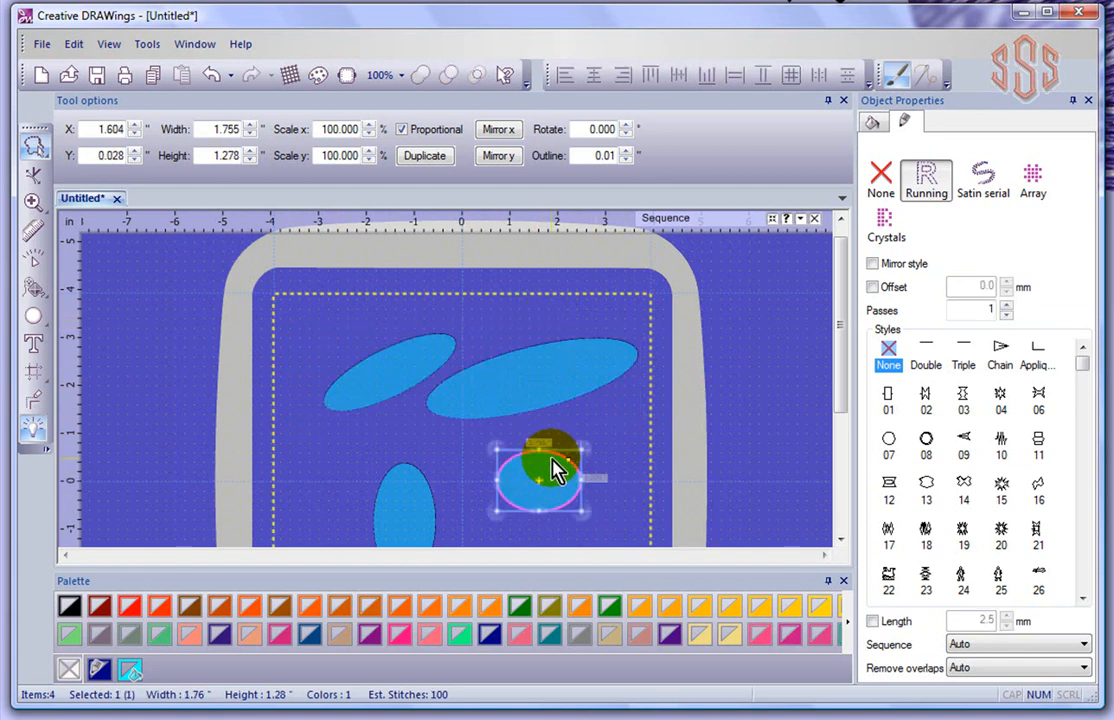
scroll(326, 323, down, 3)
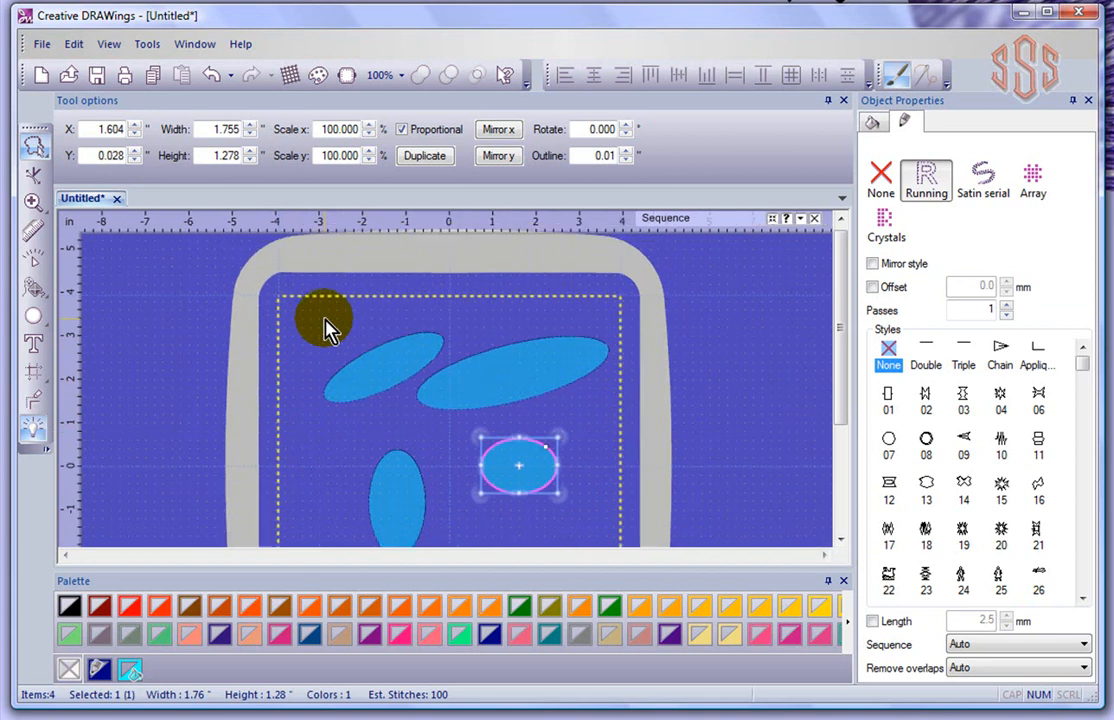
scroll(326, 323, down, 1)
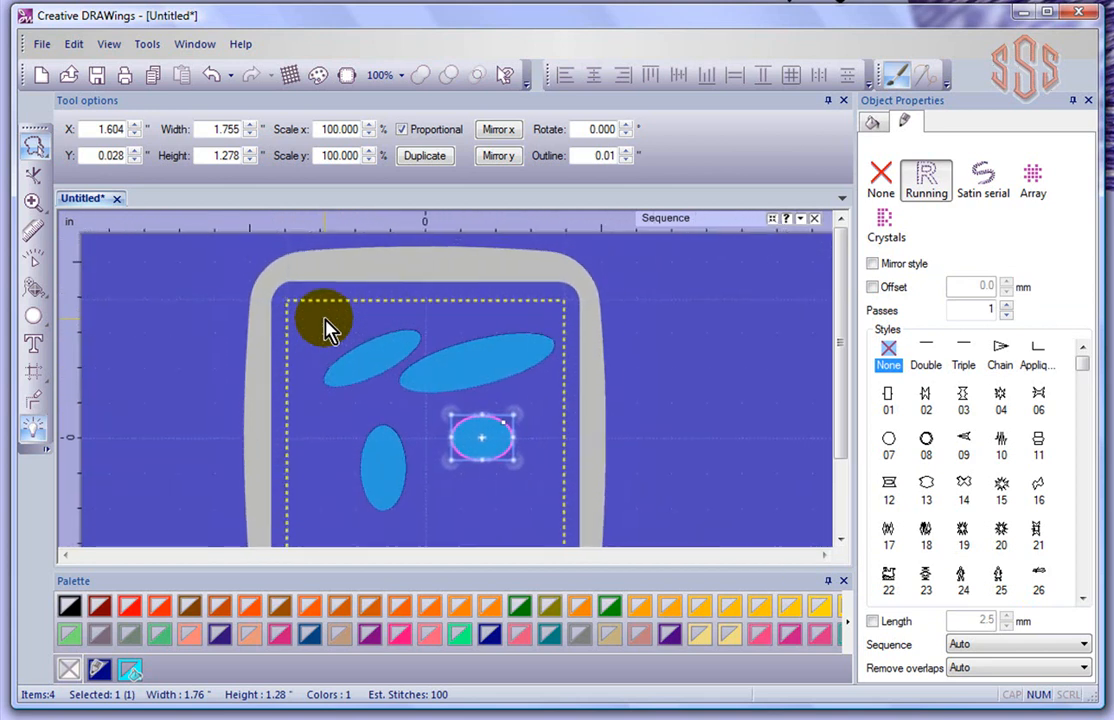
Lasso the top-left, tall and small ellipses, then shrink them to 4.301 by 4.095 inches and rotate them
mouse_move(308, 317)
mouse_down()
mouse_move(405, 372)
mouse_move(428, 377)
mouse_move(355, 313)
mouse_move(430, 318)
mouse_move(555, 378)
mouse_move(541, 491)
mouse_move(468, 536)
mouse_move(340, 516)
mouse_move(333, 488)
mouse_up()
click(33, 147)
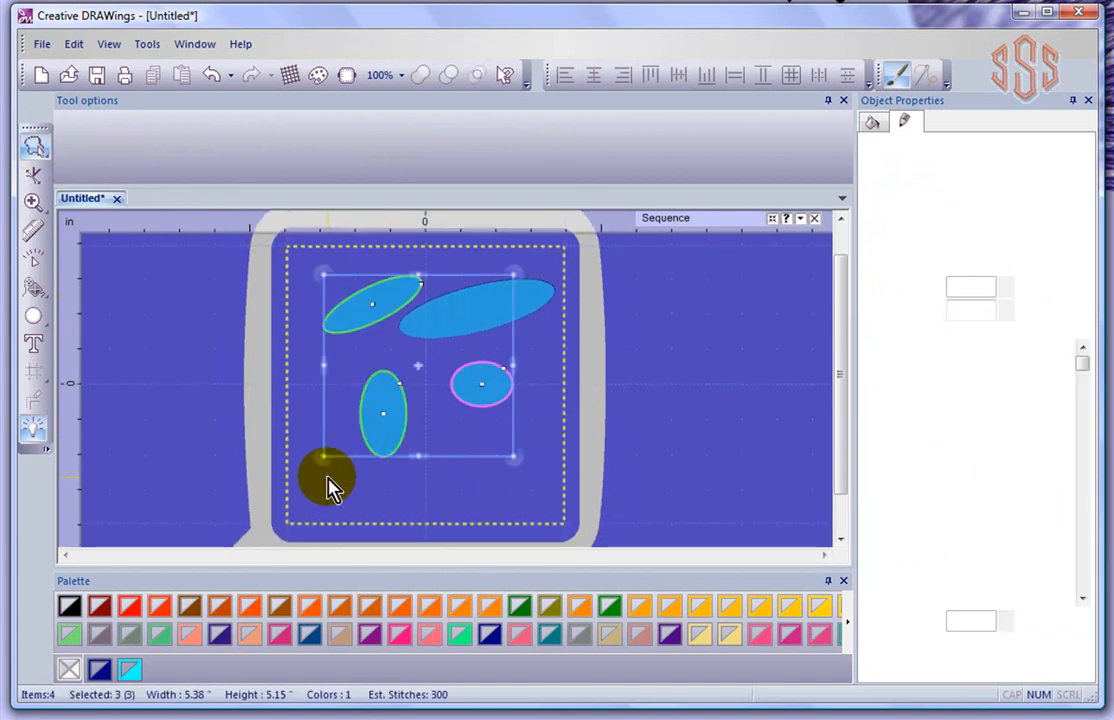
click(409, 285)
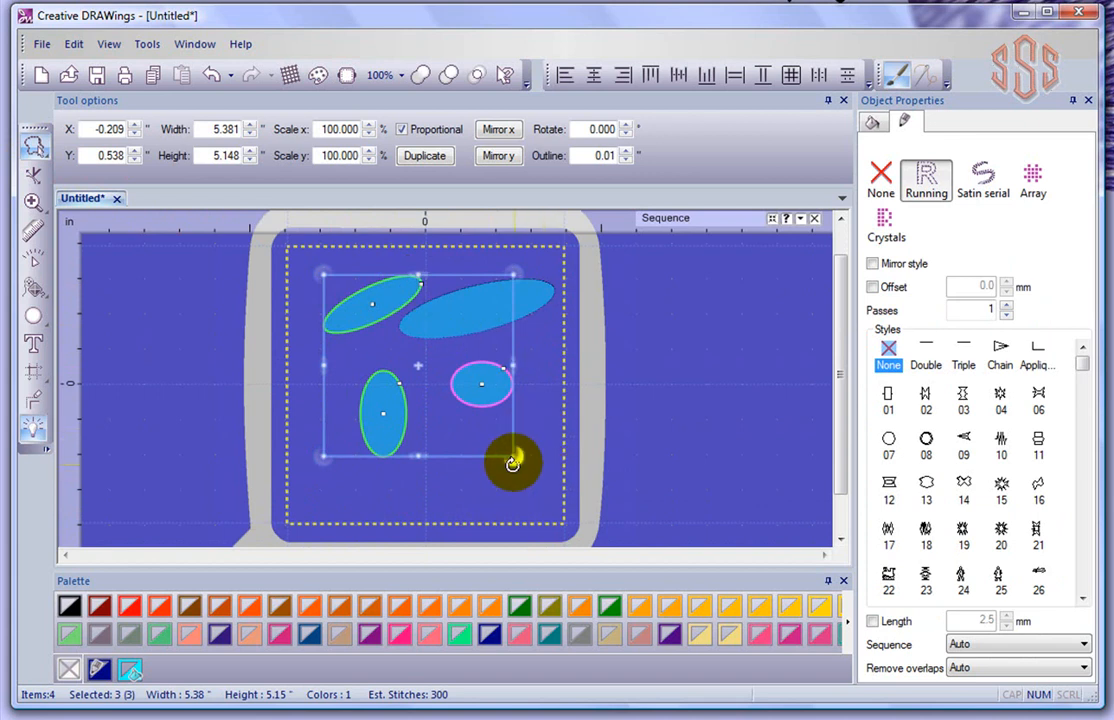
drag(512, 458, 472, 420)
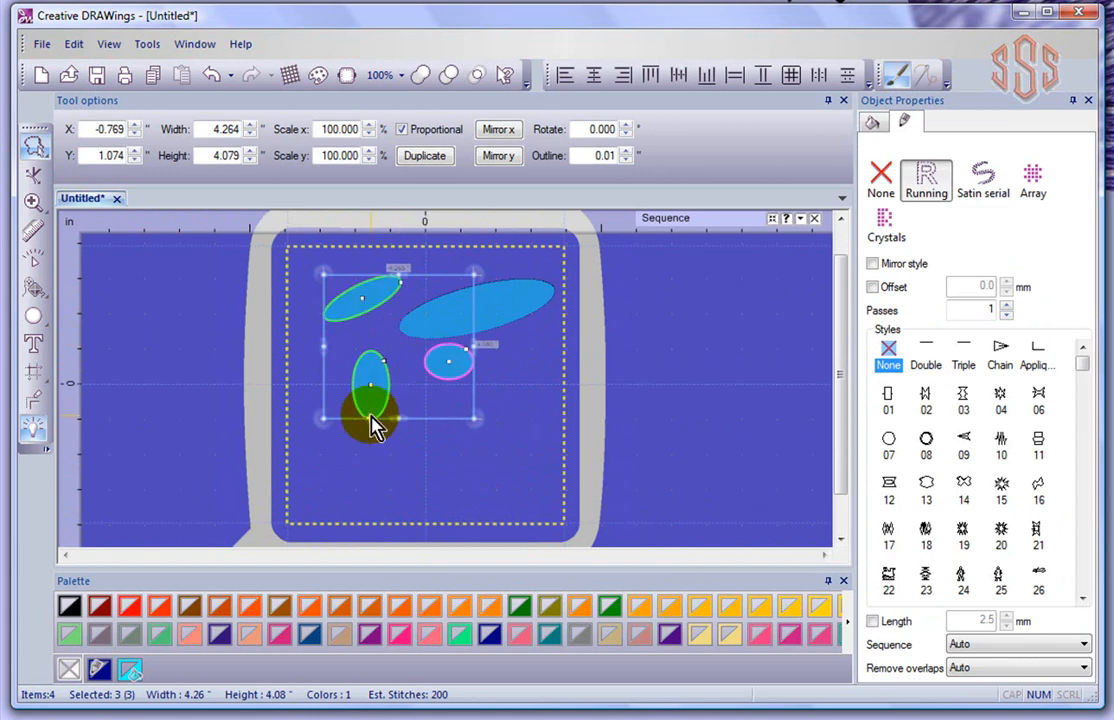
mouse_move(481, 272)
mouse_down()
mouse_move(507, 308)
mouse_move(537, 448)
mouse_move(478, 372)
mouse_move(435, 346)
mouse_up()
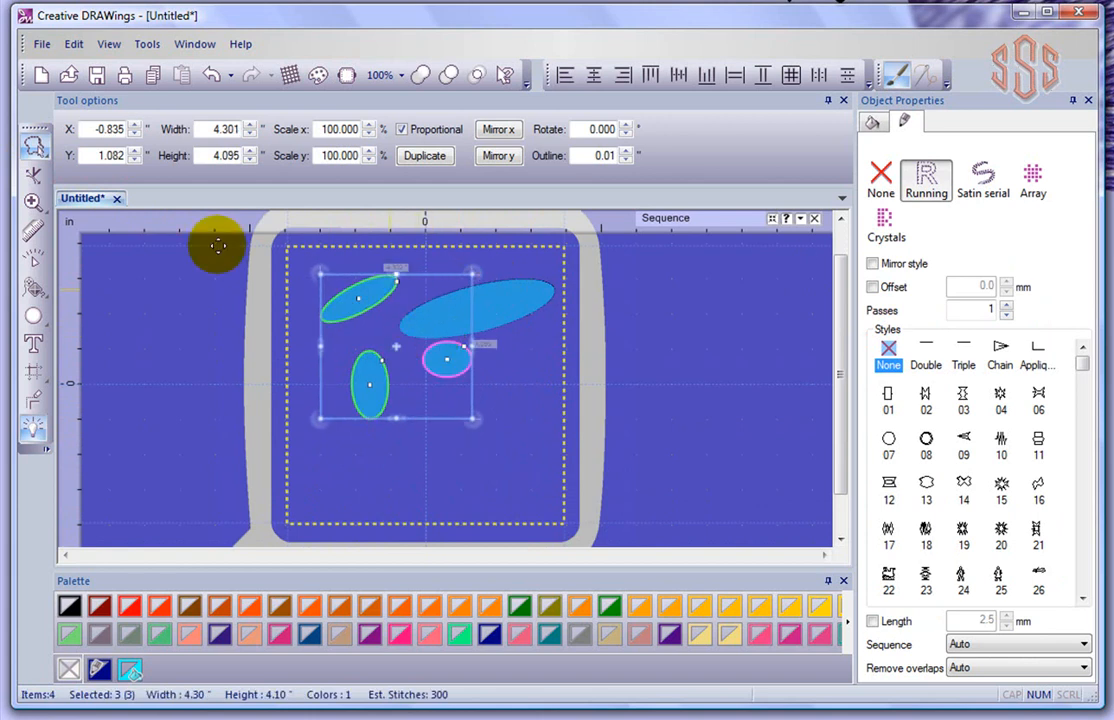
click(34, 152)
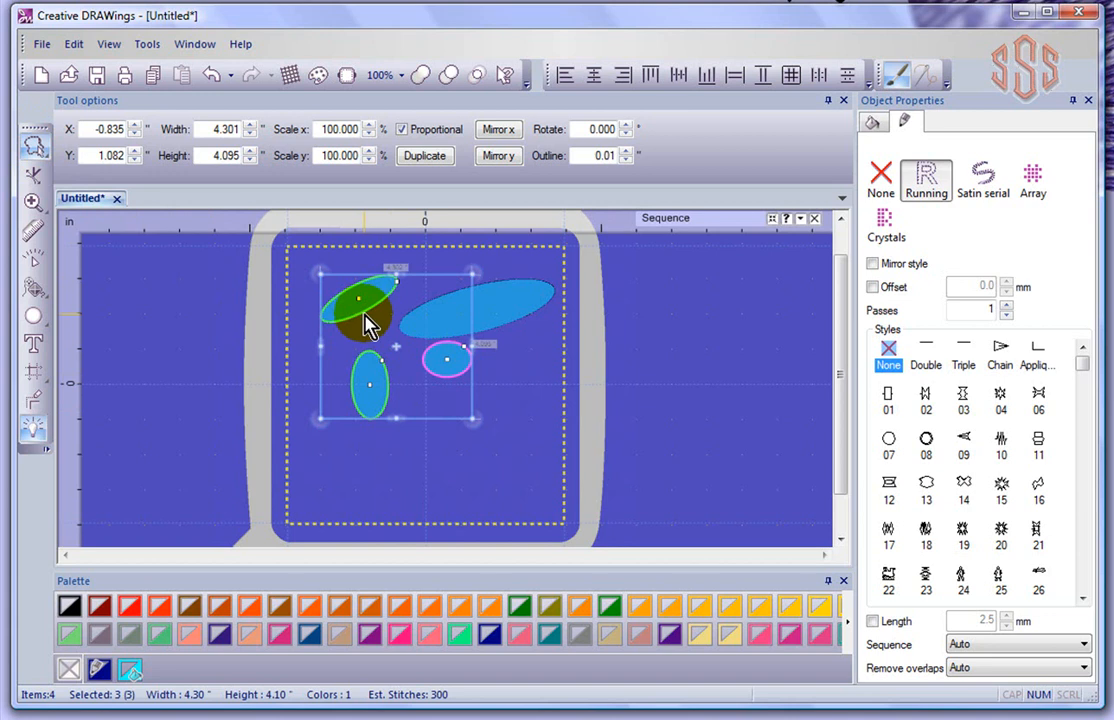